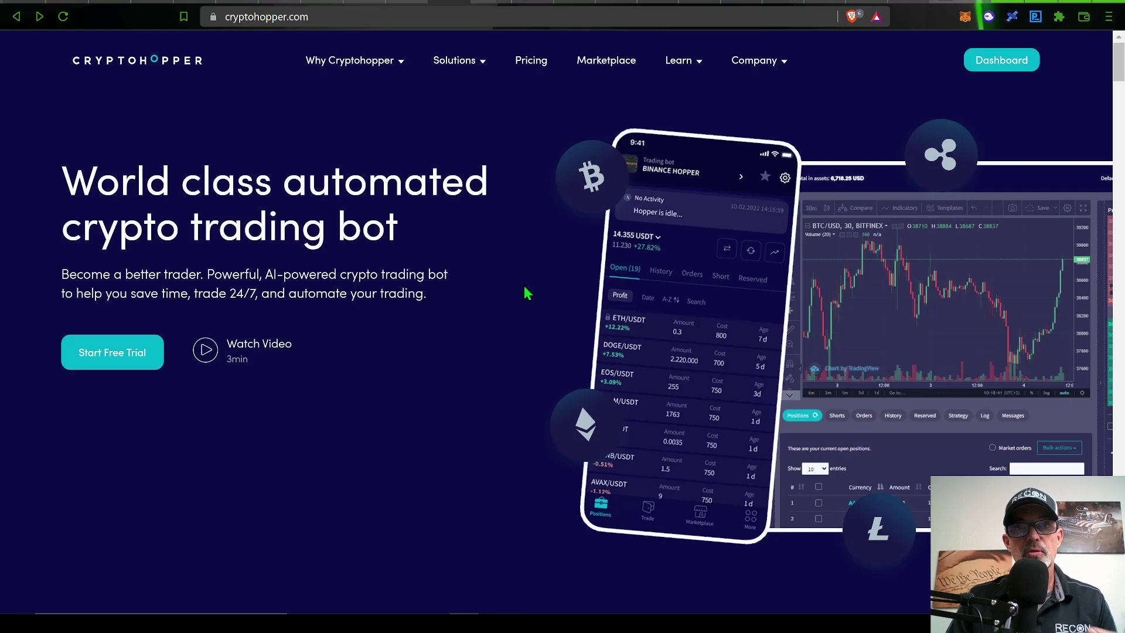
- Look over the RECON Trader Trendlines Breached script's ETHUSDT chart with its BULL and BEAR breaks in TradingView
{"action": "left_click", "coordinate": [114, 363]}
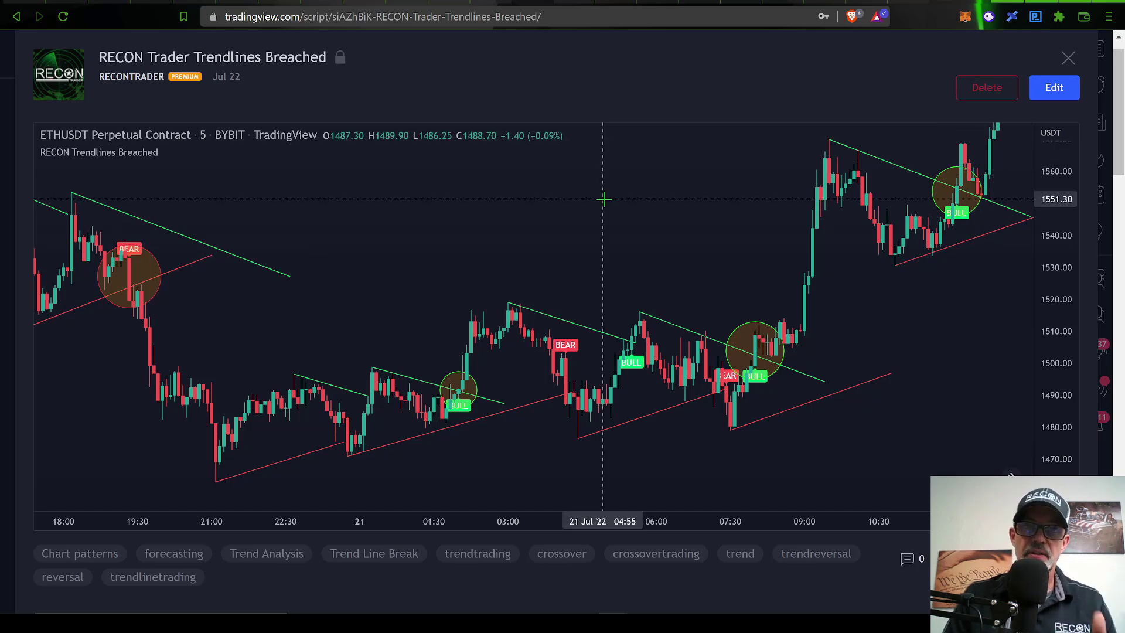
- Back on Your hoppers, create a new Auto Trading Bot hopper named RECON TRENDLINE Strategy
{"action": "left_click", "coordinate": [495, 4]}
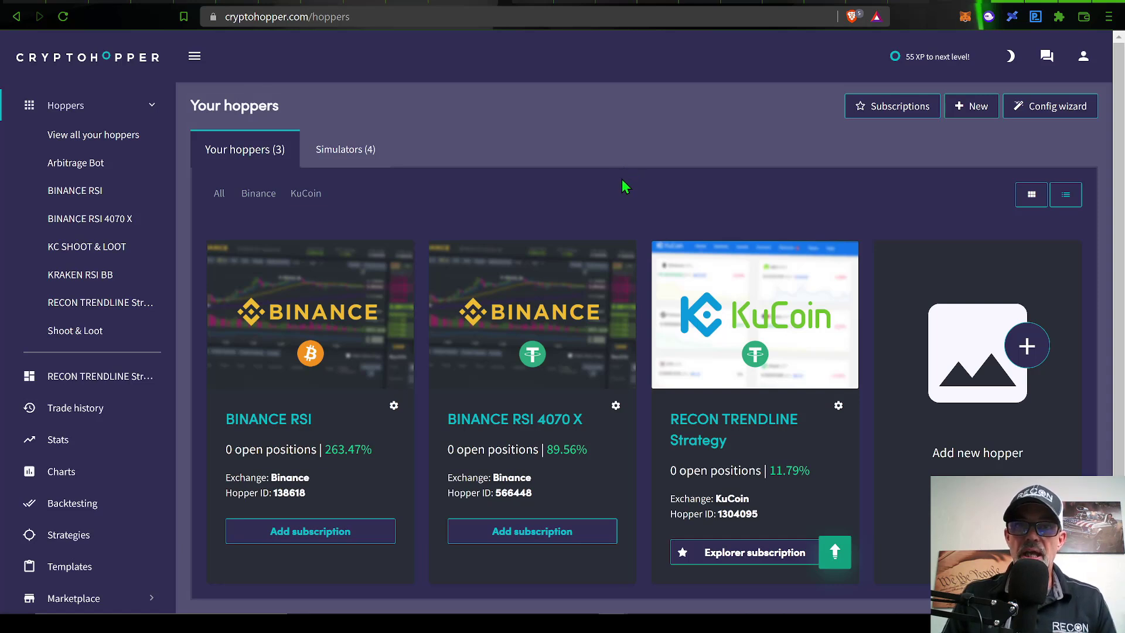
{"action": "left_click", "coordinate": [1027, 349]}
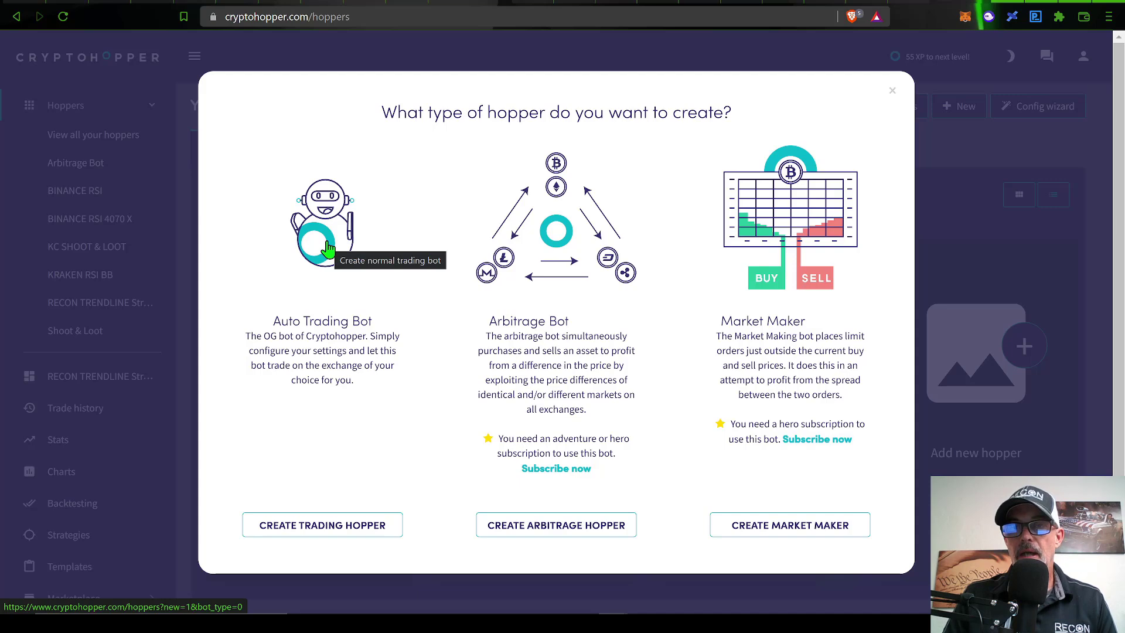
{"action": "left_click", "coordinate": [328, 249]}
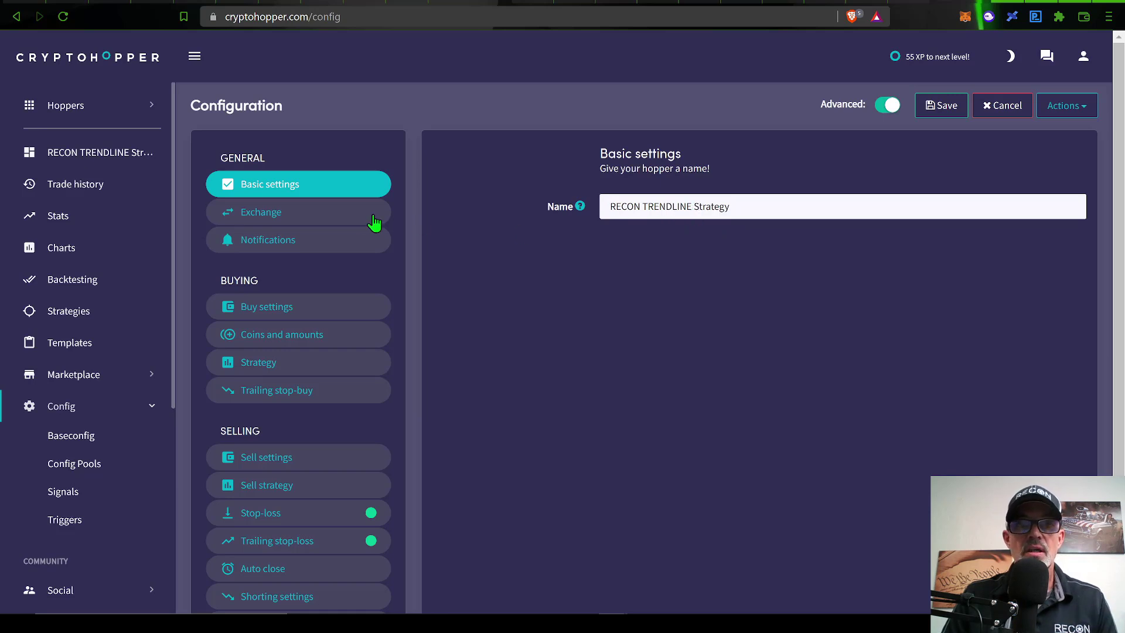
- Check the KuCoin API connection, then confirm trade notifications are on and error notices off
{"action": "left_click", "coordinate": [339, 218]}
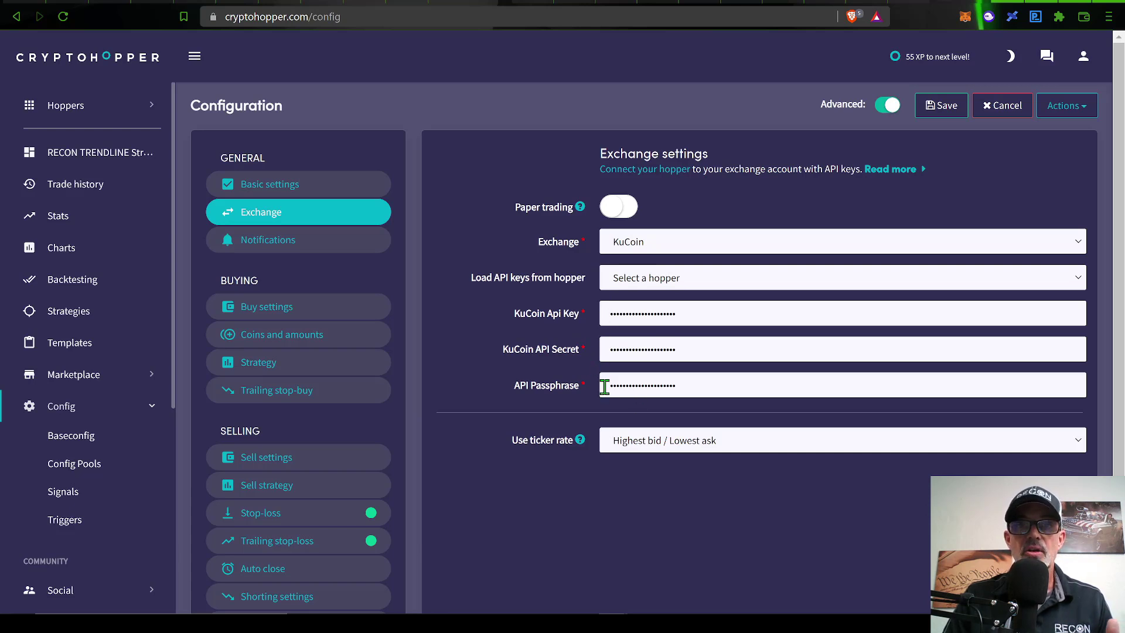
{"action": "left_click", "coordinate": [283, 246]}
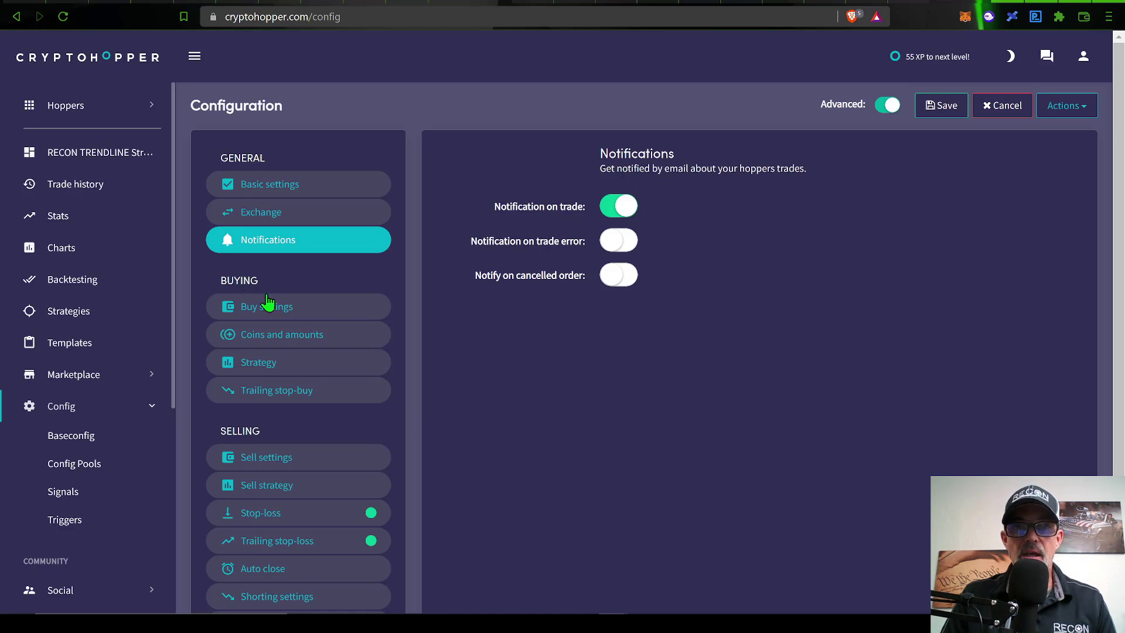
- Review buy settings: Market orders, 1 max open position at 100%, one buy order per coin
{"action": "left_click", "coordinate": [287, 314]}
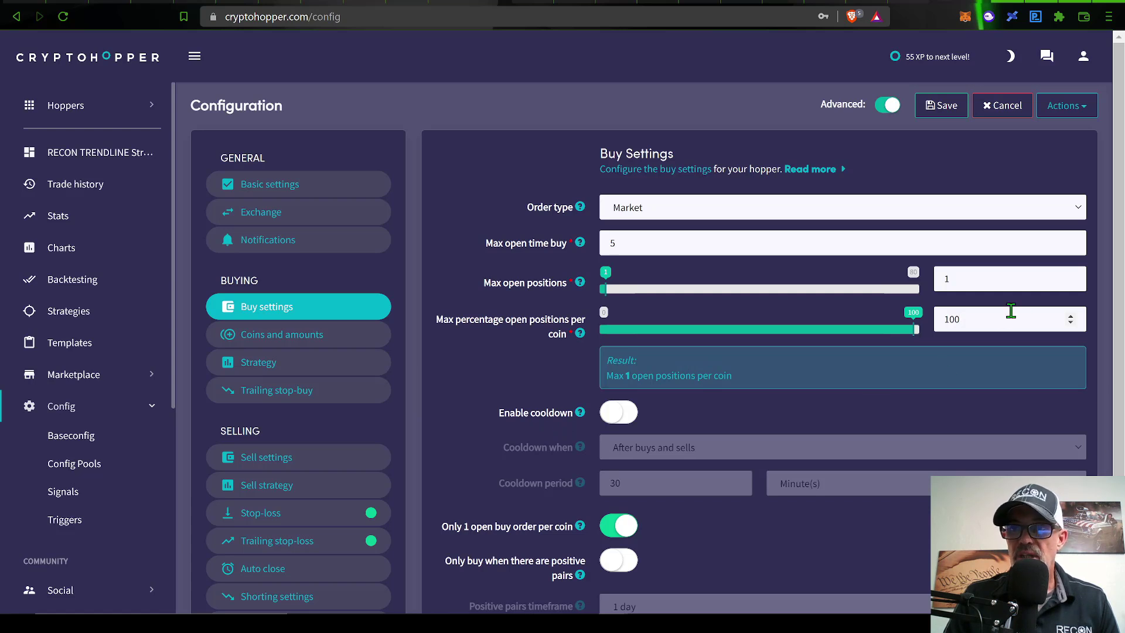
{"action": "scroll", "coordinate": [531, 389], "scroll_direction": "down", "scroll_amount": 3}
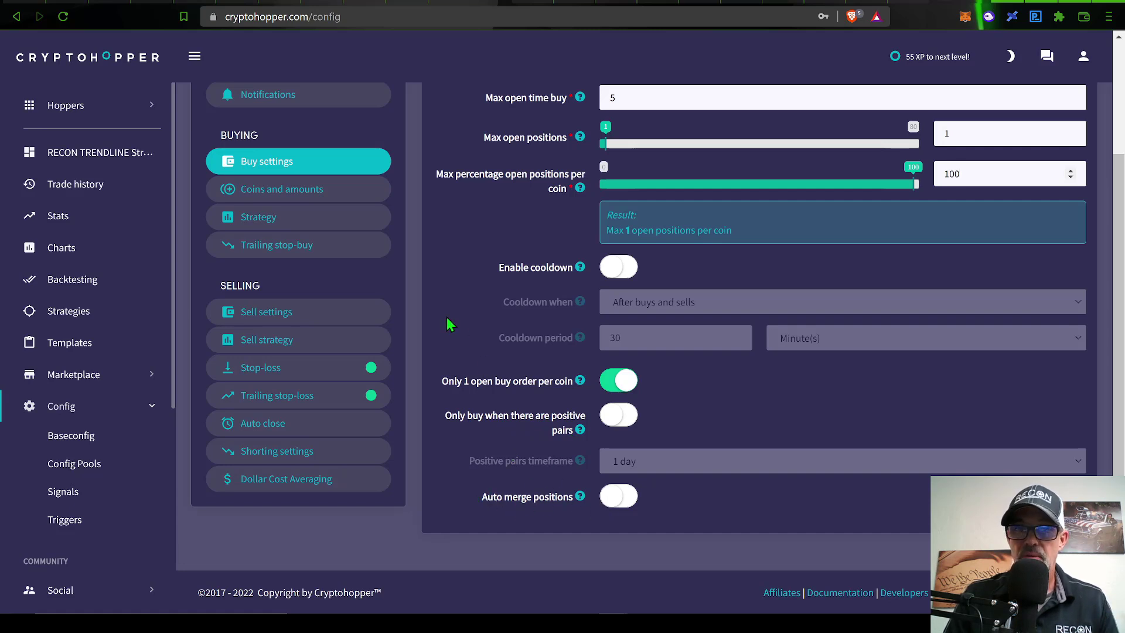
{"action": "scroll", "coordinate": [350, 312], "scroll_direction": "up", "scroll_amount": 2}
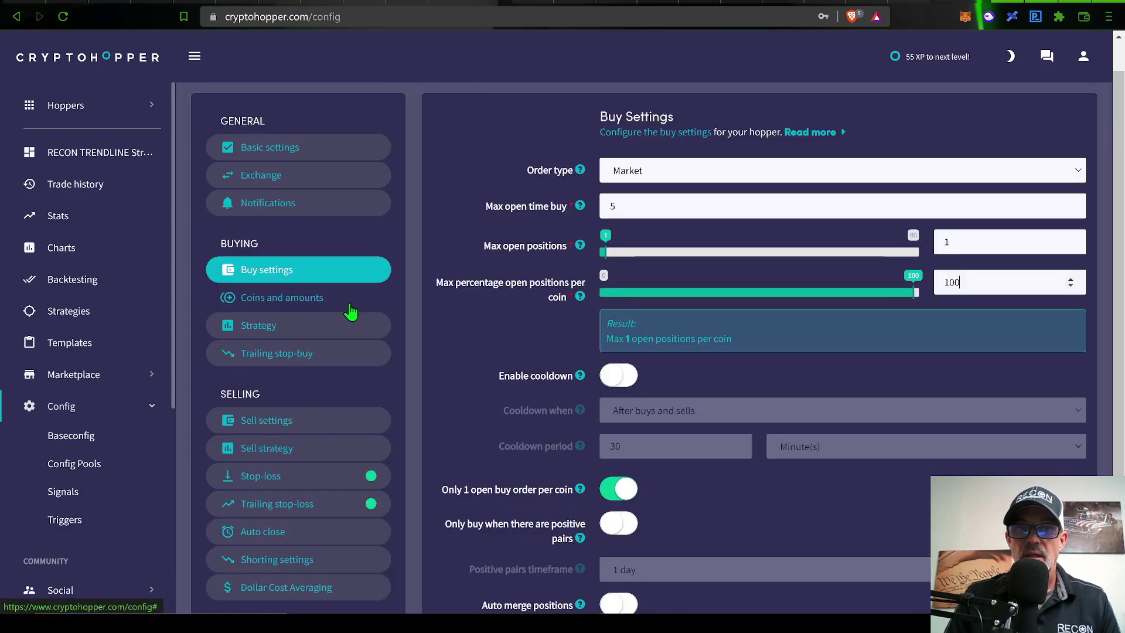
- Add then remove EOS in Coins and amounts, leaving only ETH at 100 USDT per order
{"action": "left_click", "coordinate": [296, 301]}
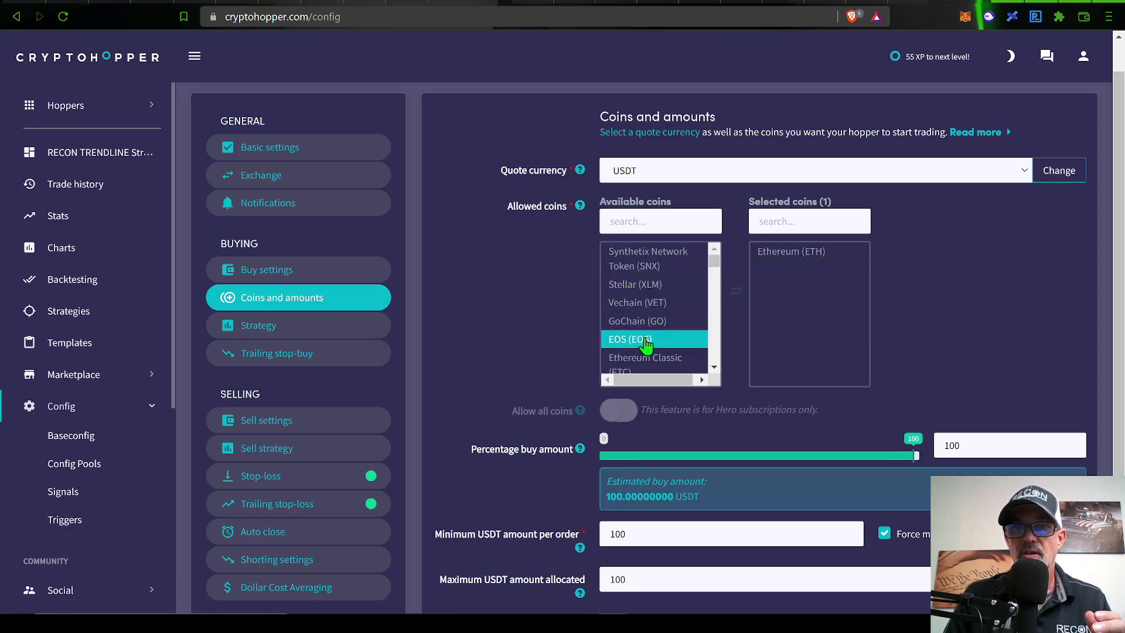
{"action": "left_click_drag", "start_coordinate": [647, 346], "coordinate": [785, 272]}
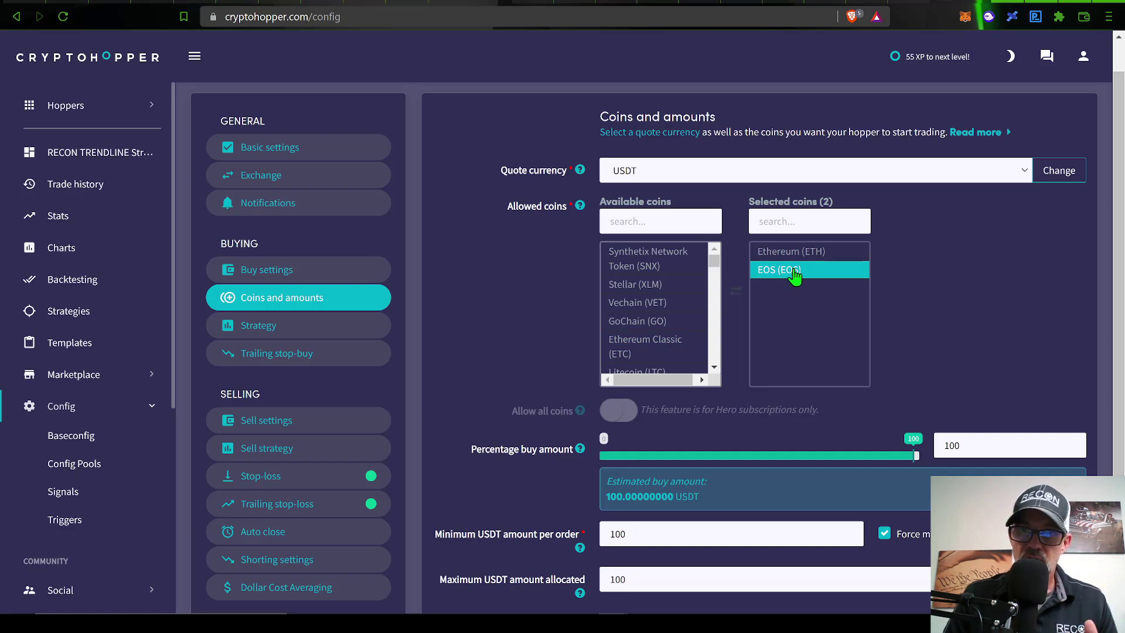
{"action": "double_click", "coordinate": [796, 274]}
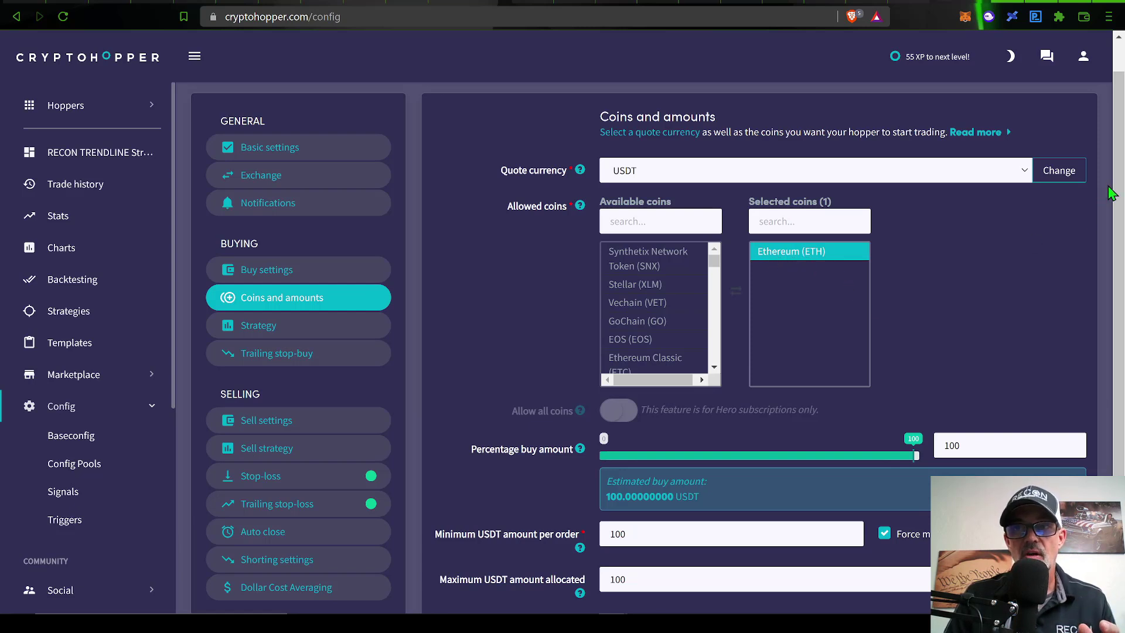
{"action": "scroll", "coordinate": [525, 355], "scroll_direction": "down", "scroll_amount": 2}
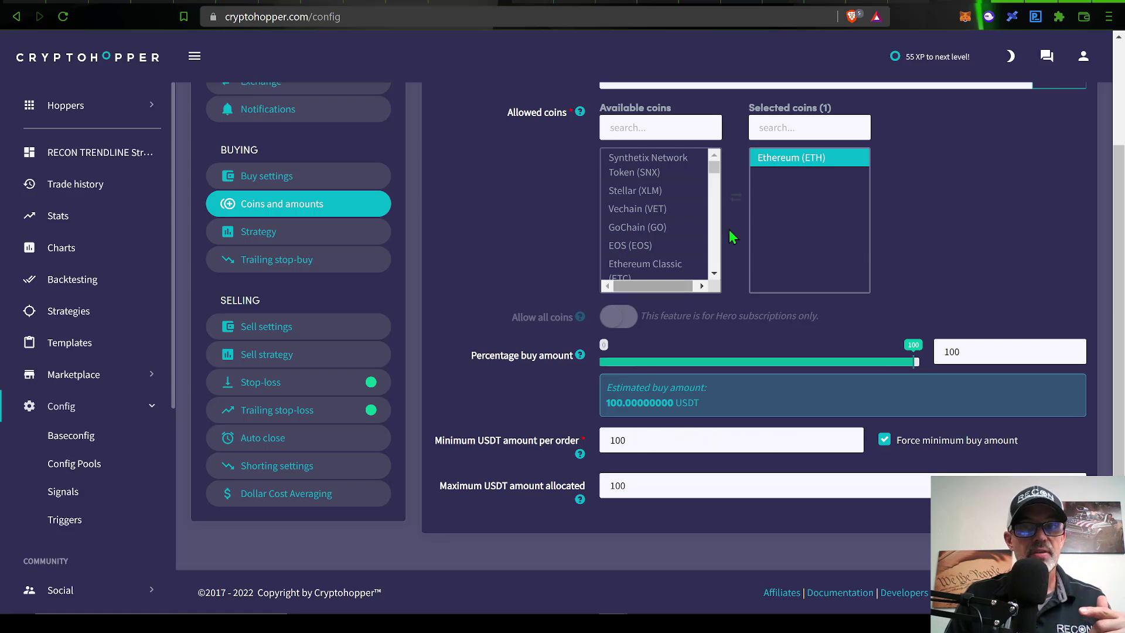
- Review buy strategy and disabled trailing stop-buy, then sell settings with take profit 1.4 and Limit orders
{"action": "left_click", "coordinate": [674, 245]}
{"action": "scroll", "coordinate": [528, 305], "scroll_direction": "up", "scroll_amount": 2}
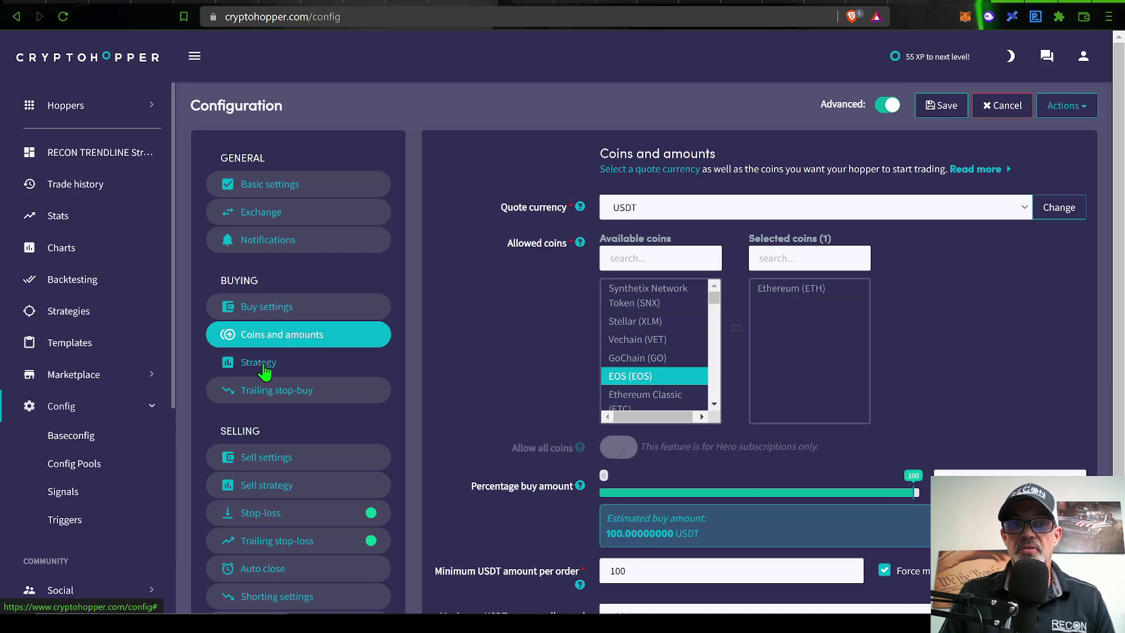
{"action": "left_click", "coordinate": [272, 369]}
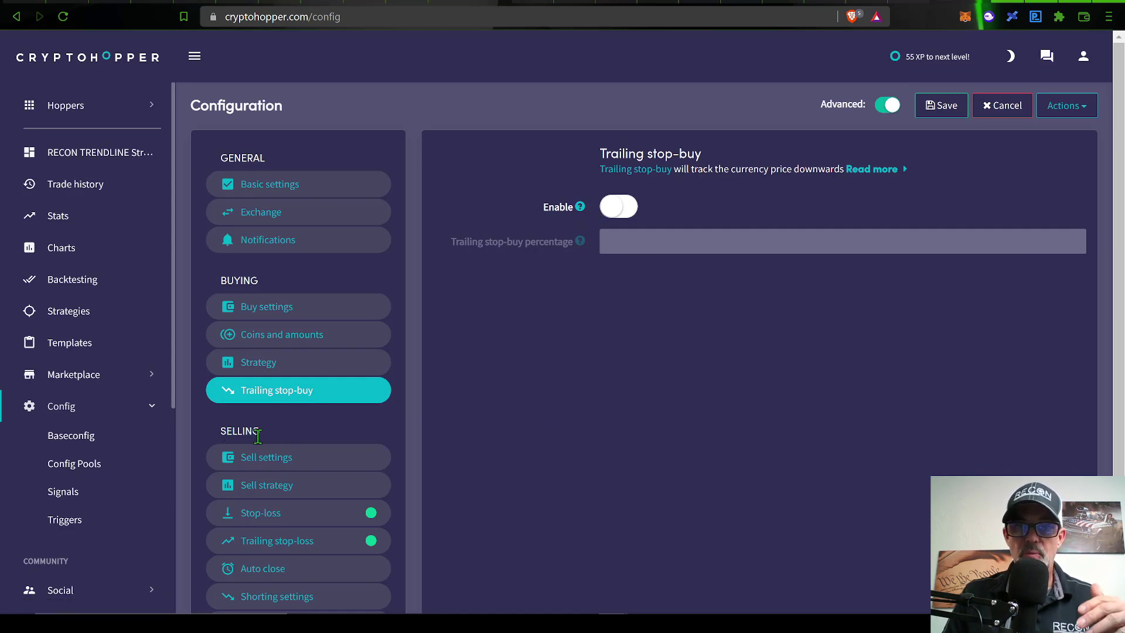
{"action": "left_click", "coordinate": [280, 463]}
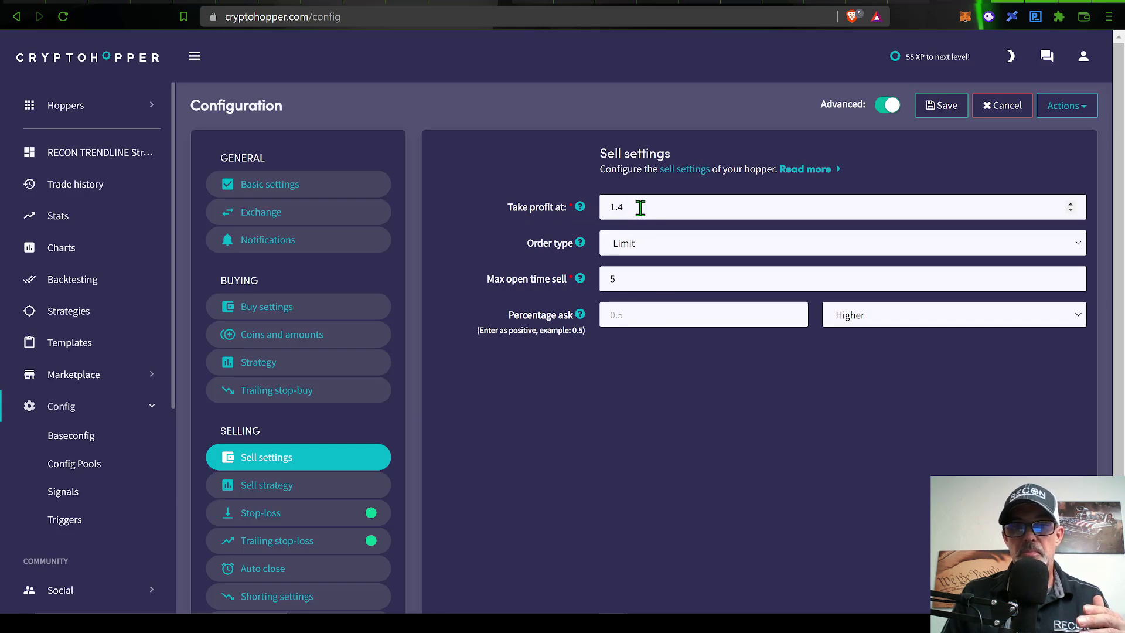
- Confirm sell strategy toggles are off and stop-loss is enabled at 0.7 percent
{"action": "left_click", "coordinate": [286, 494]}
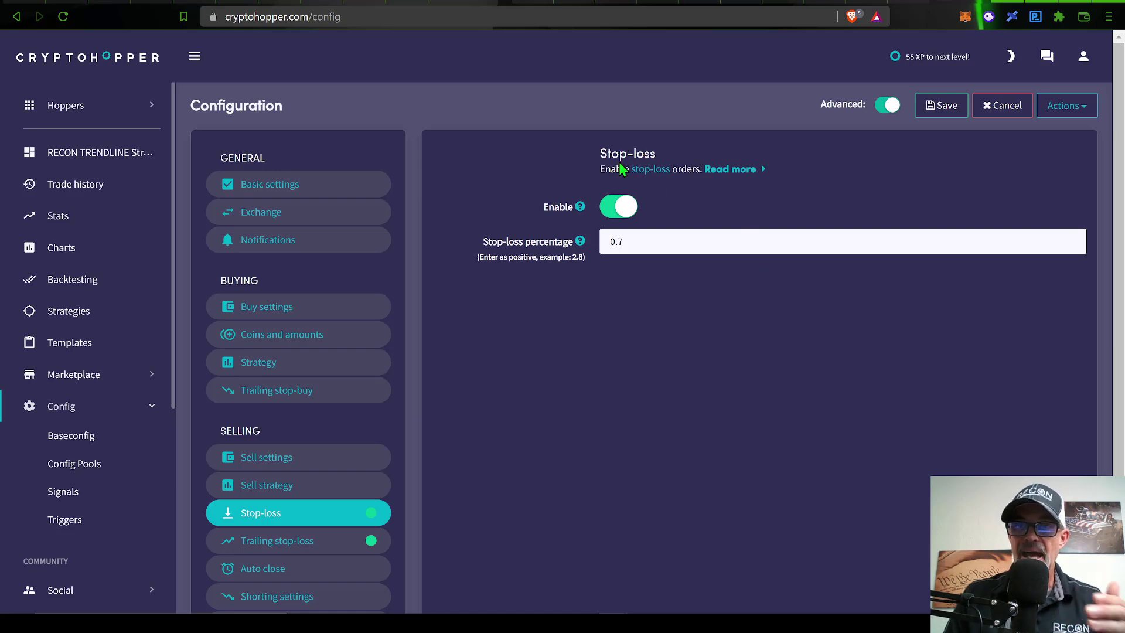
- Save the configuration, accepting the warning about selling at a loss
{"action": "left_click", "coordinate": [946, 105]}
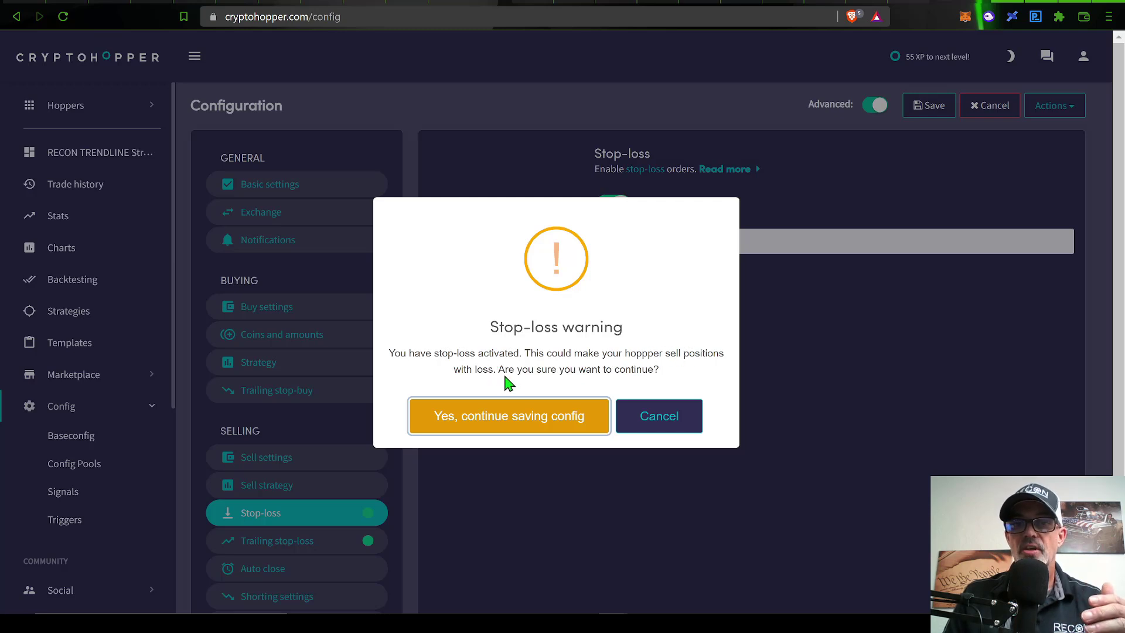
{"action": "left_click", "coordinate": [520, 422]}
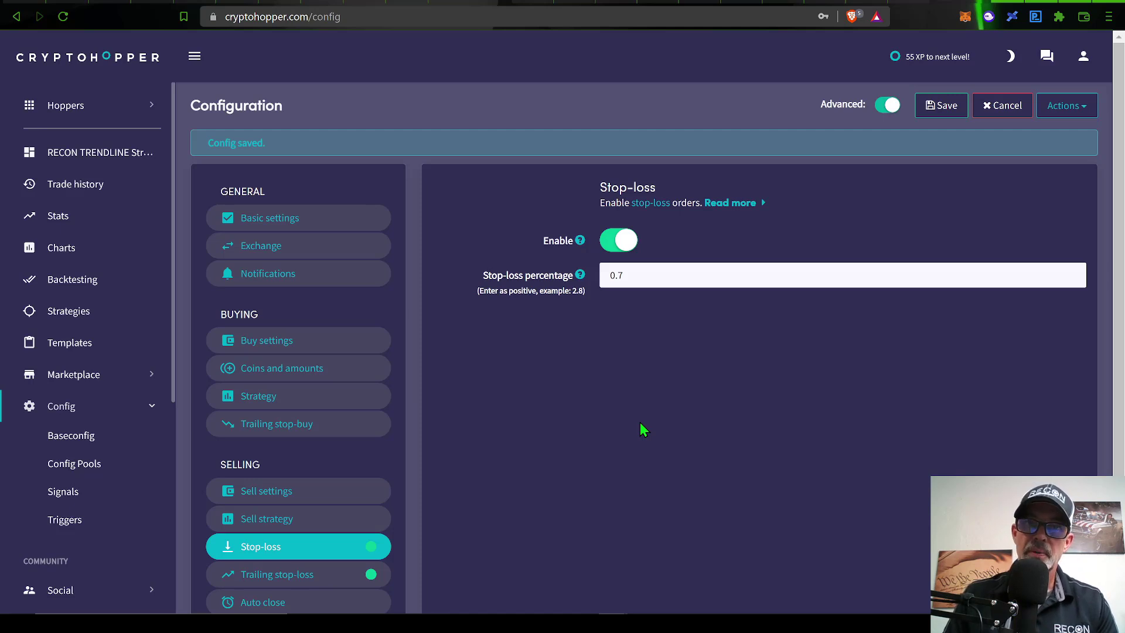
- Check trailing stop-loss is enabled at .70 and armed at 1.4
{"action": "left_click", "coordinate": [306, 580]}
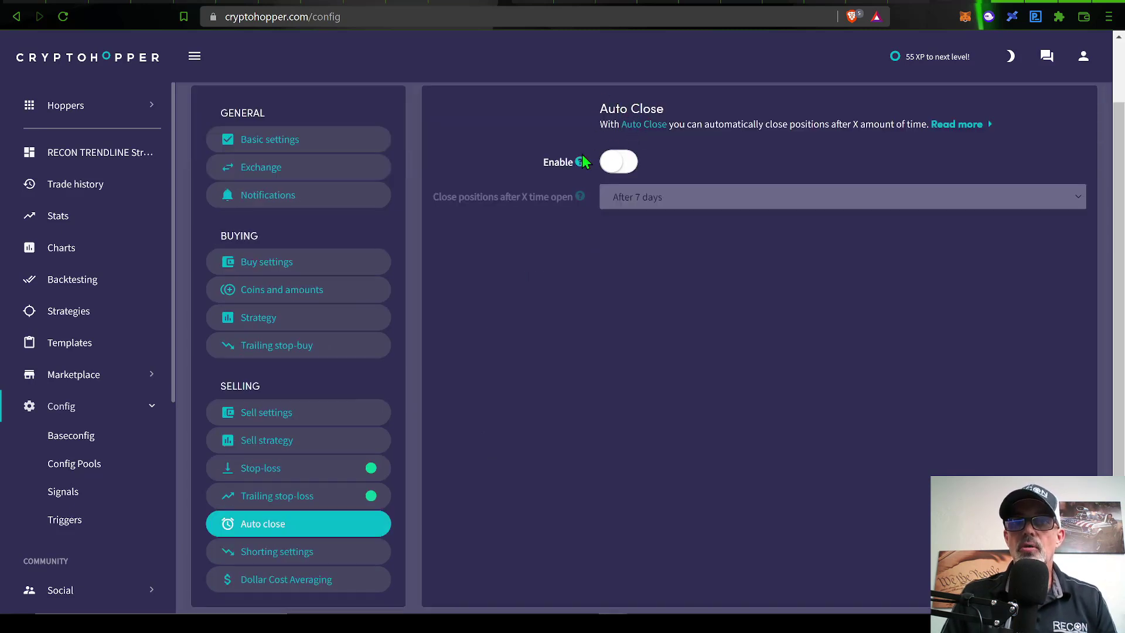
- Try Auto close with After 7 days, switch it back off, and review the Shorting settings
{"action": "left_click", "coordinate": [615, 167]}
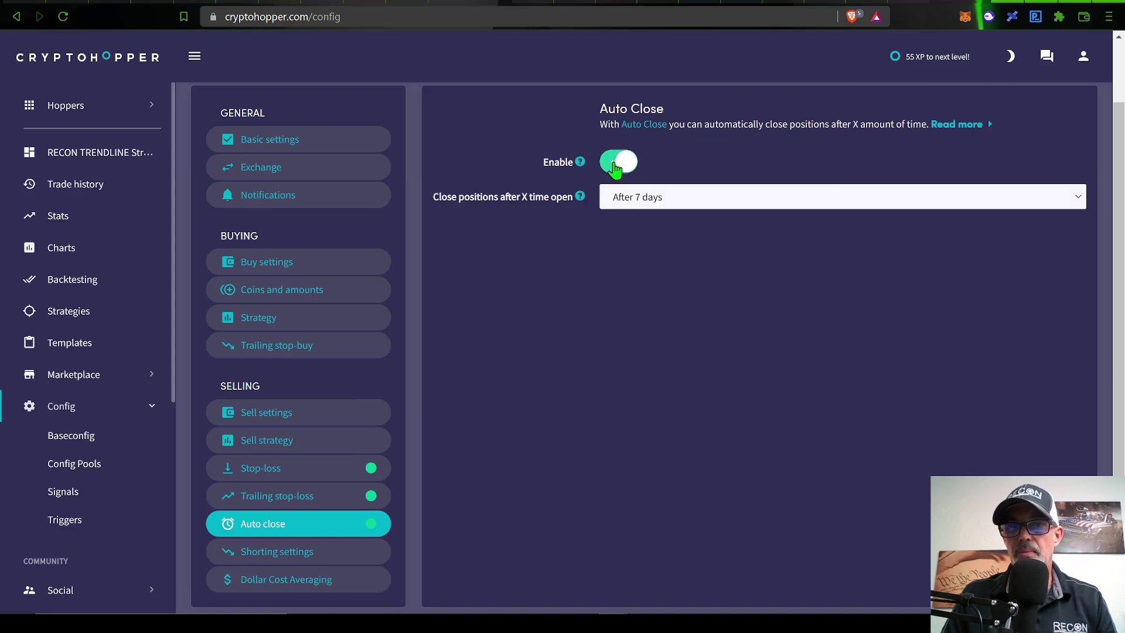
{"action": "left_click", "coordinate": [686, 204]}
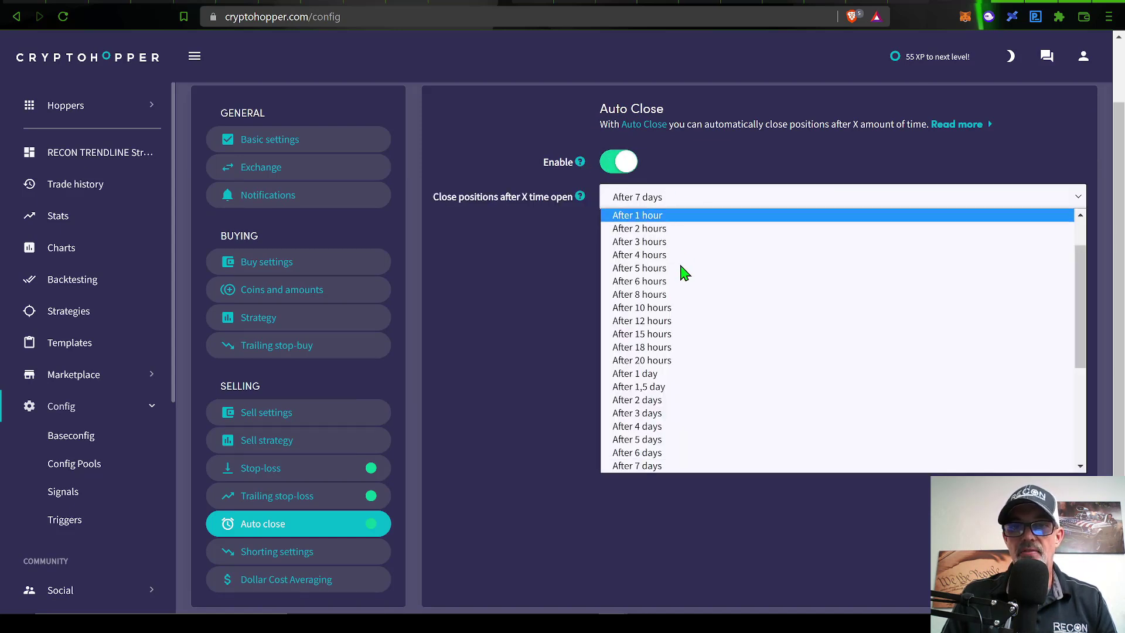
{"action": "left_click", "coordinate": [619, 170]}
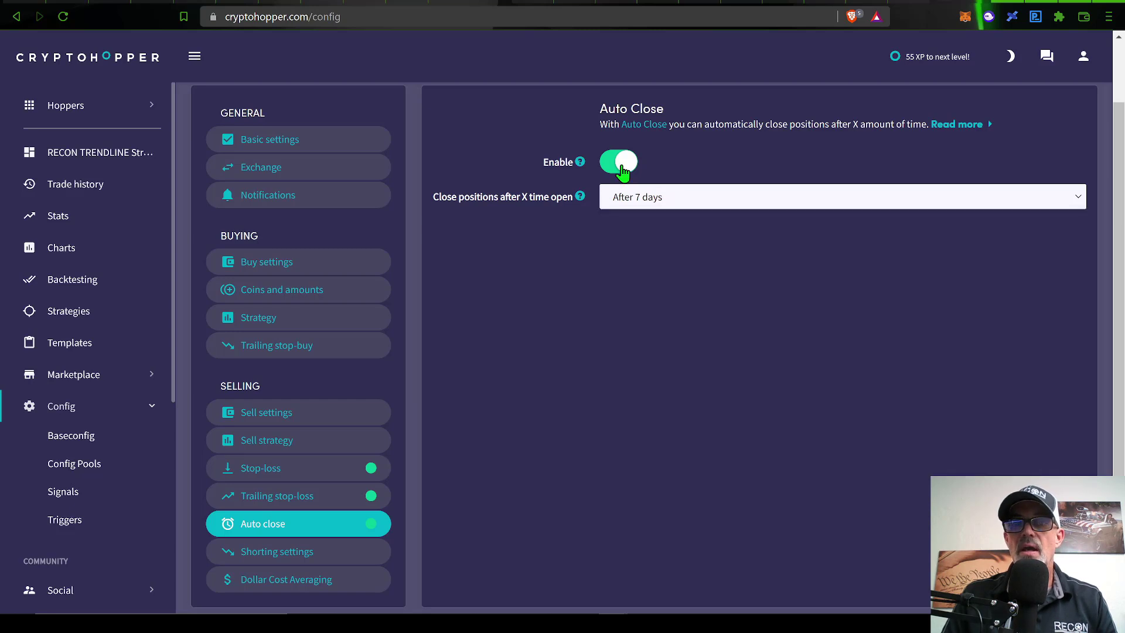
{"action": "left_click", "coordinate": [617, 170]}
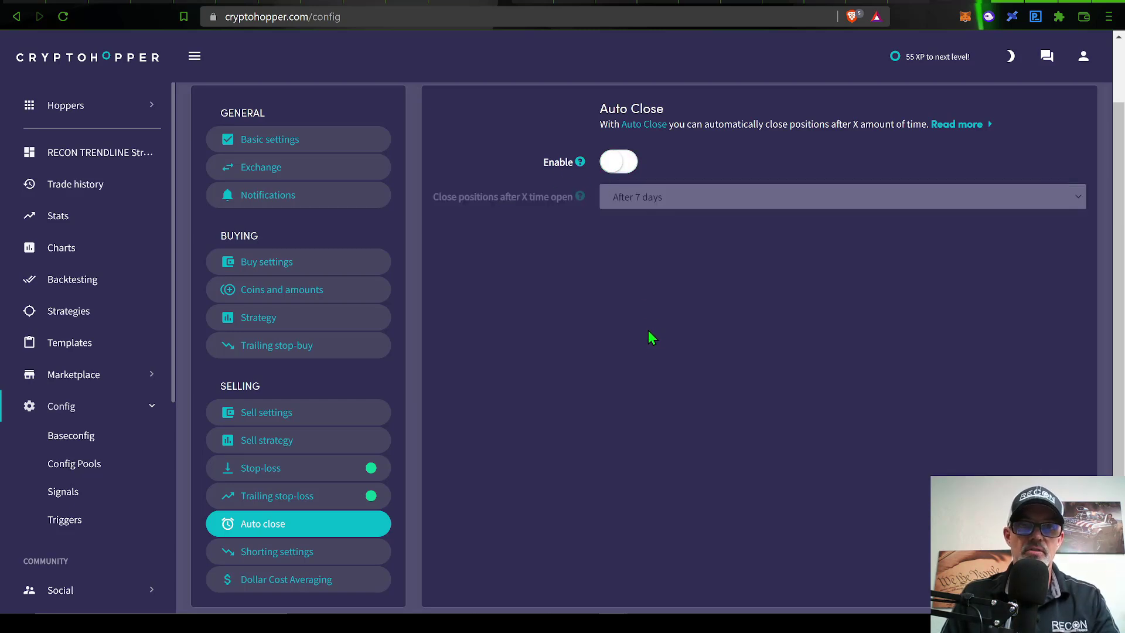
{"action": "left_click", "coordinate": [277, 551]}
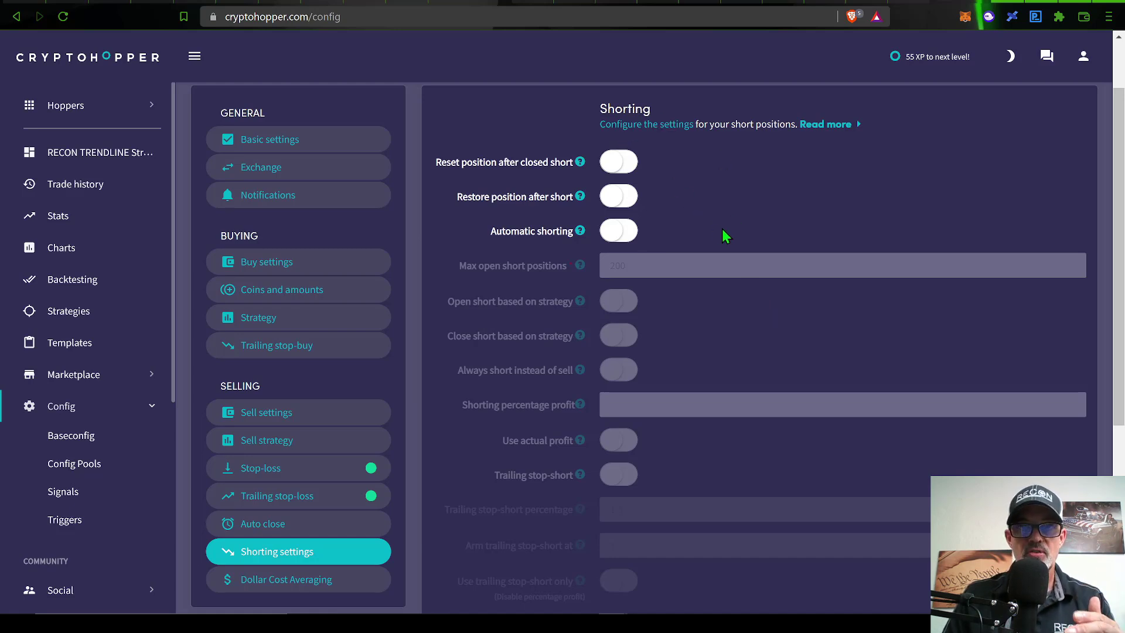
- Show the Dollar Cost Averaging settings, with DCA disabled and order size Triple down
{"action": "left_click", "coordinate": [317, 580]}
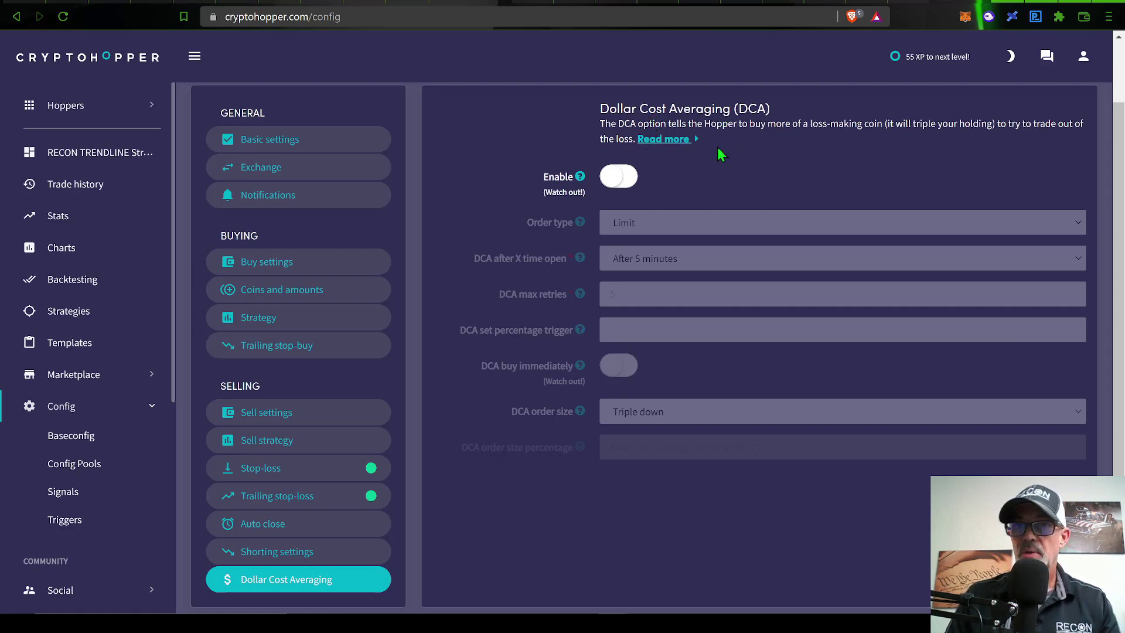
{"action": "scroll", "coordinate": [733, 176], "scroll_direction": "up", "scroll_amount": 1}
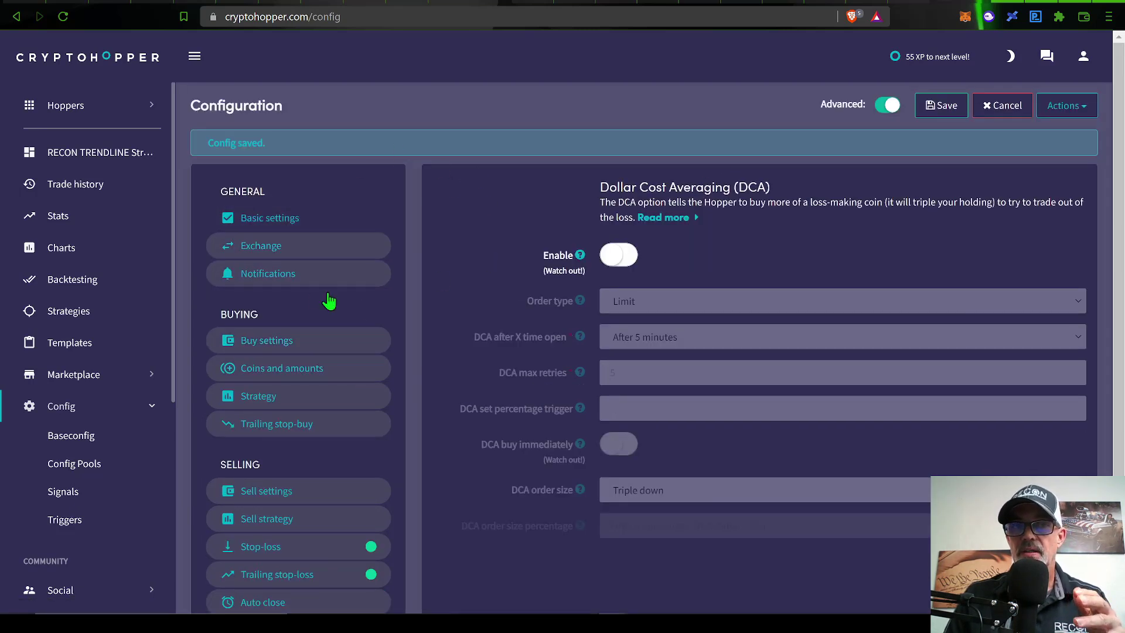
- Save the hopper configuration, accepting the stop-loss warning about selling at a loss
{"action": "left_click", "coordinate": [933, 108]}
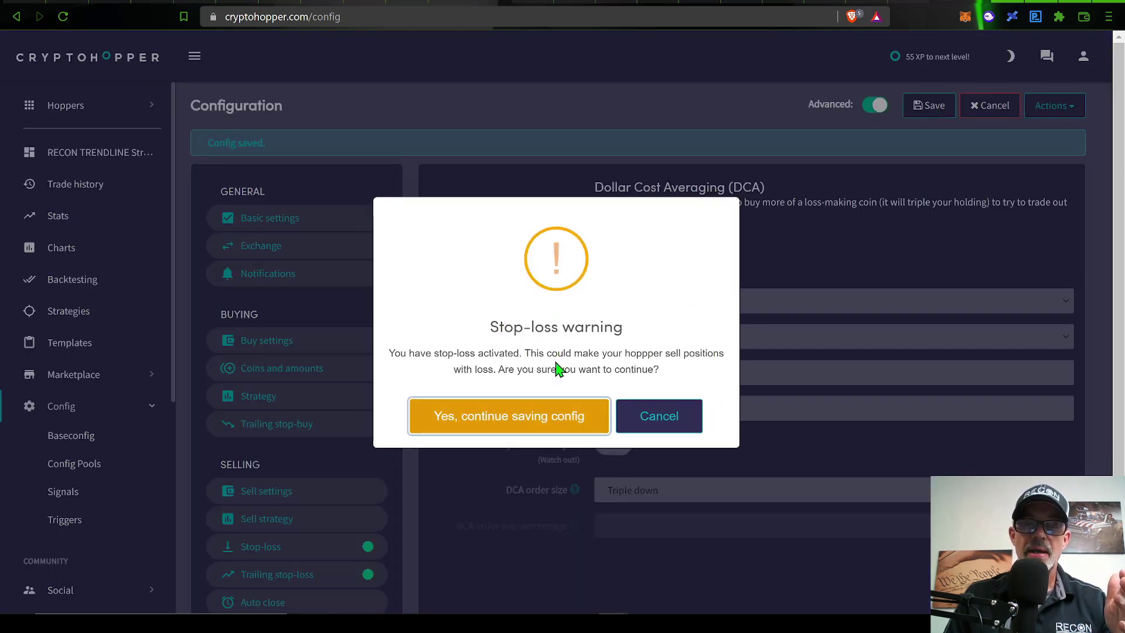
{"action": "left_click", "coordinate": [544, 417]}
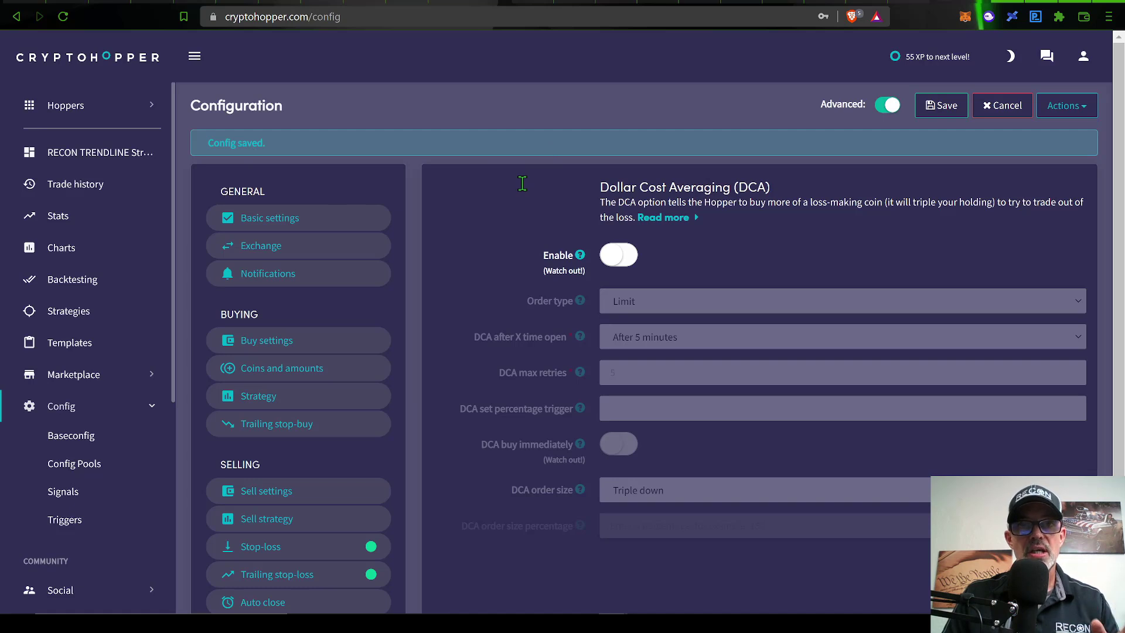
- Open the TradingView connector app from Marketplace Apps, then bring up the ETHUSDT chart tab
{"action": "left_click", "coordinate": [86, 383]}
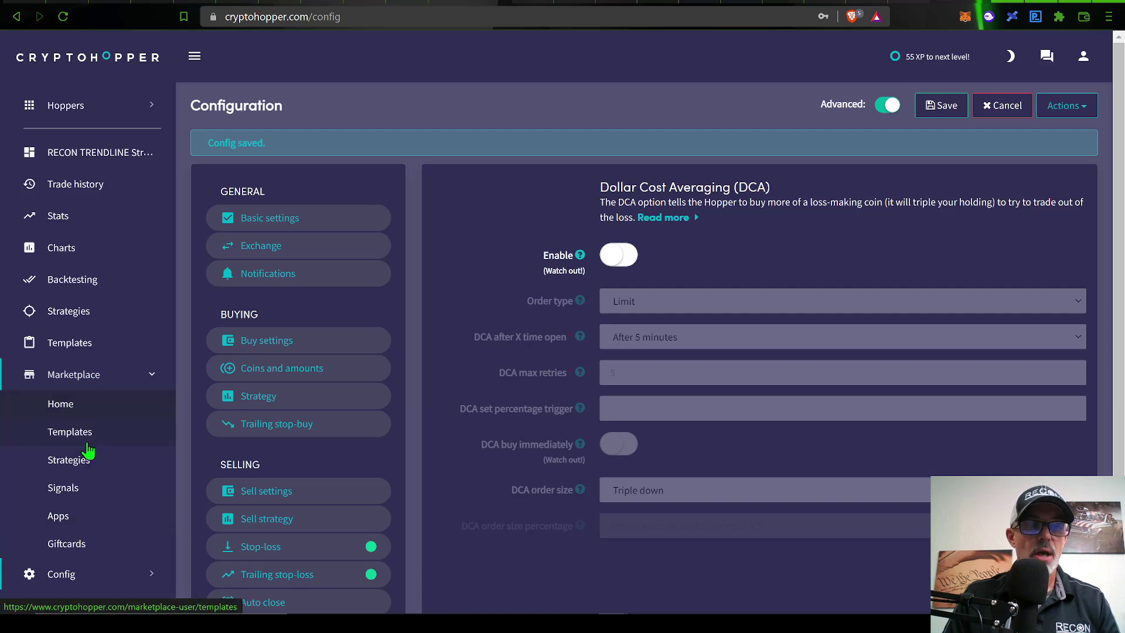
{"action": "left_click", "coordinate": [66, 517]}
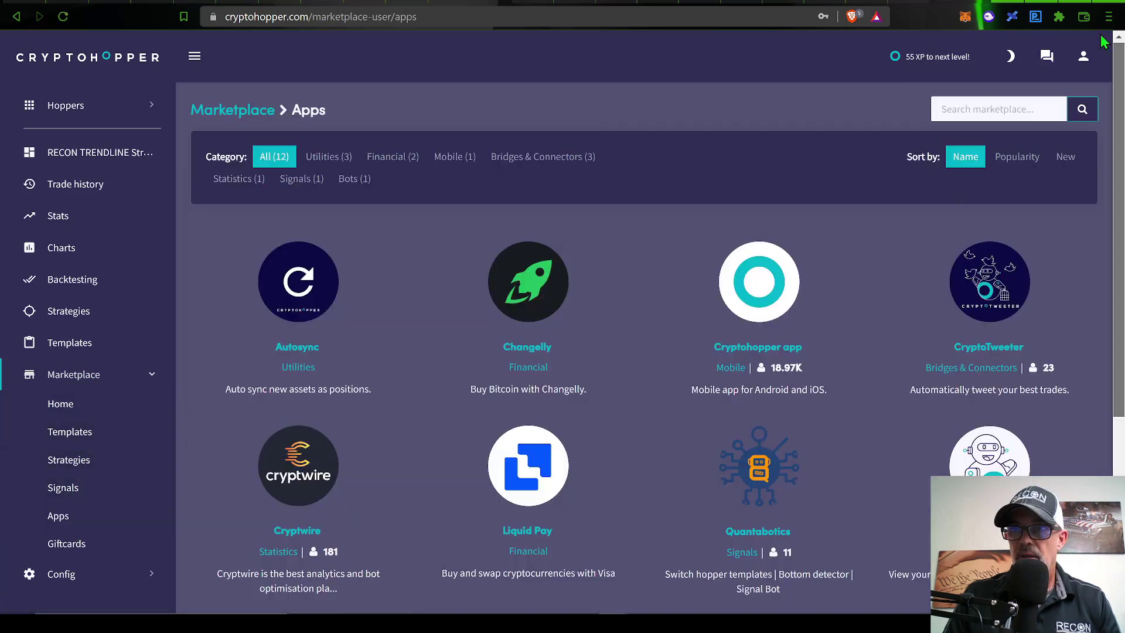
{"action": "scroll", "coordinate": [1102, 94], "scroll_direction": "down", "scroll_amount": 4}
{"action": "scroll", "coordinate": [1102, 258], "scroll_direction": "down", "scroll_amount": 1}
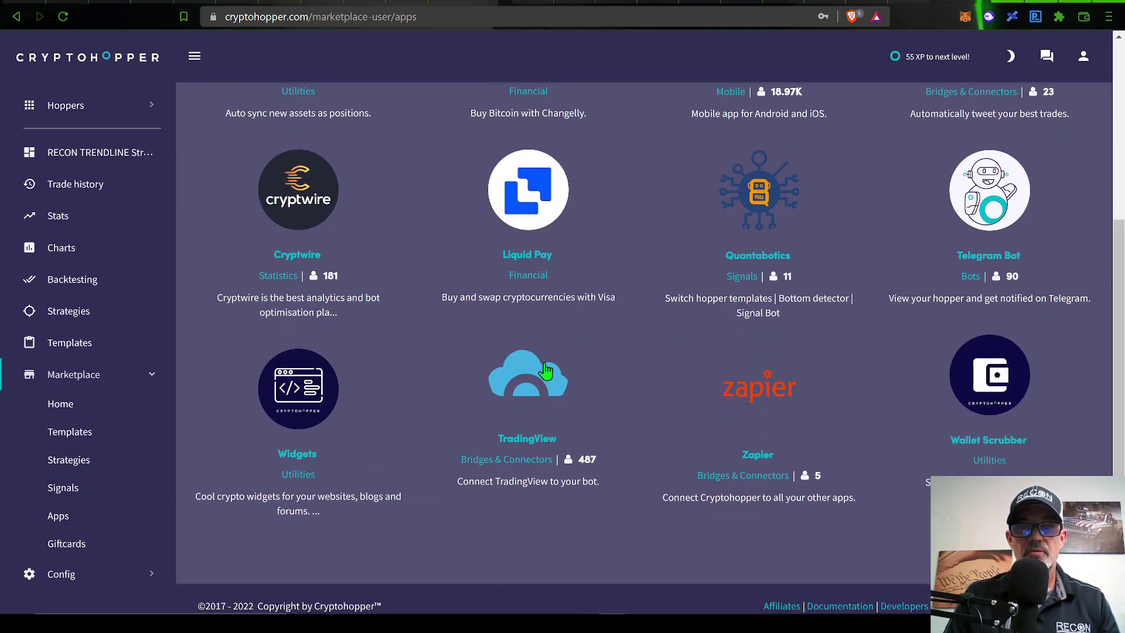
{"action": "left_click", "coordinate": [530, 389]}
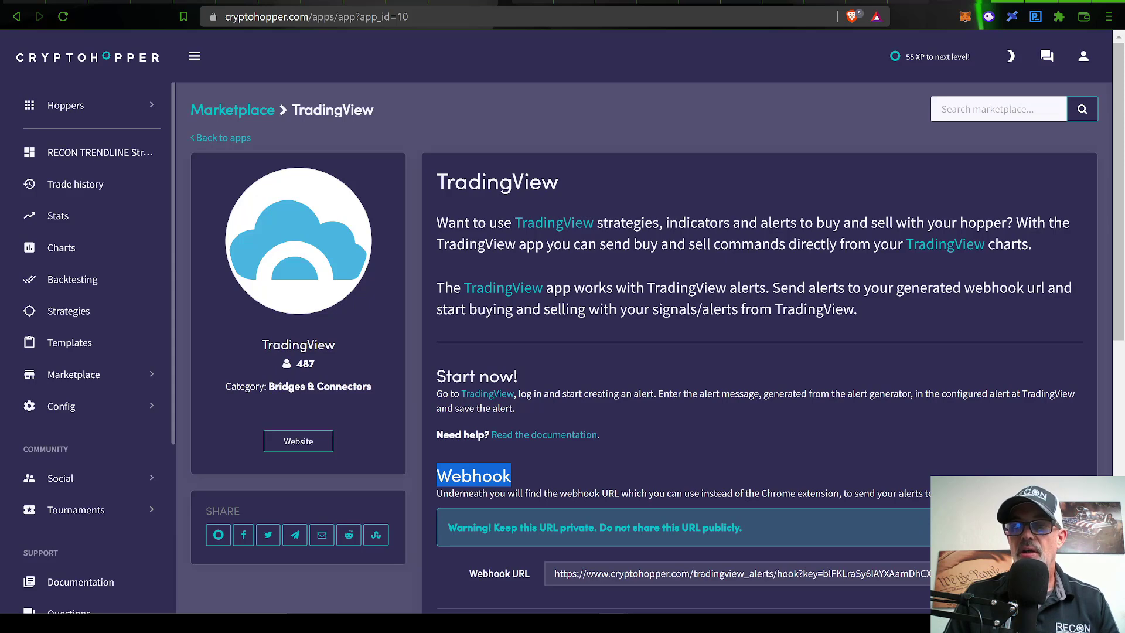
{"action": "key", "text": "ctrl+Tab"}
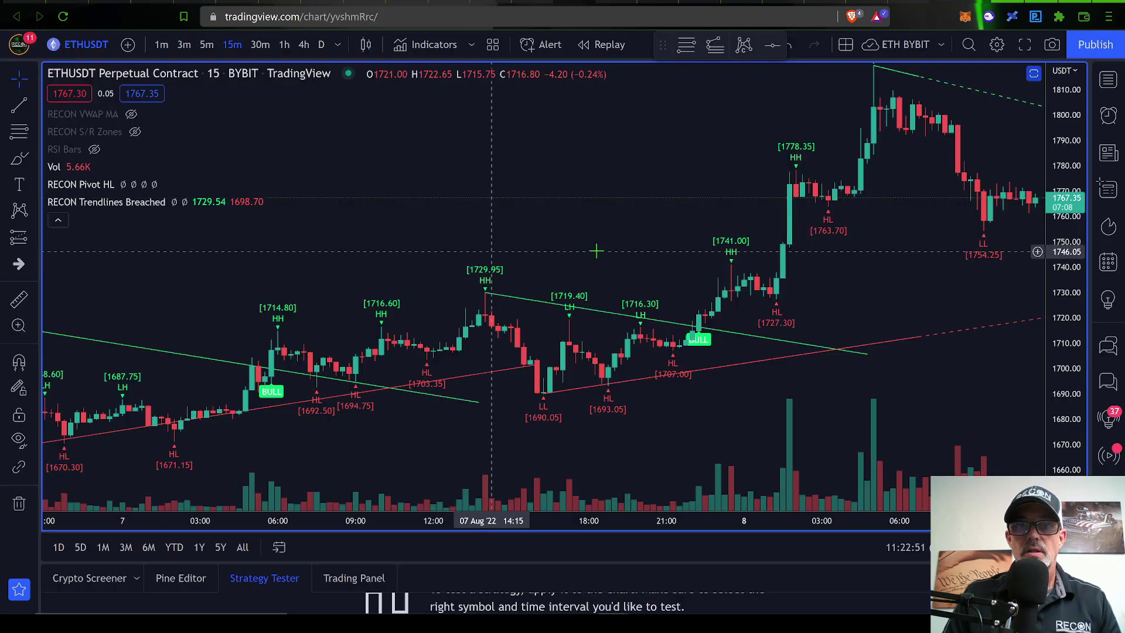
- Start a new ETHUSDT alert conditioned on RECON Trendlines Breached's BULLISH Breakout
{"action": "left_click", "coordinate": [550, 45]}
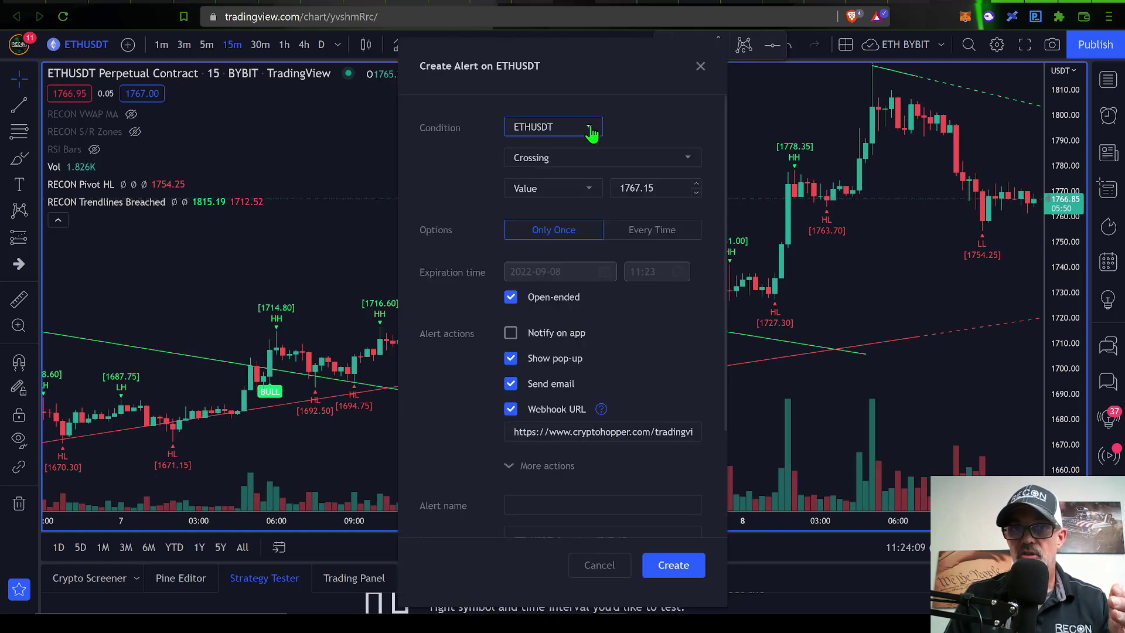
{"action": "left_click", "coordinate": [591, 129]}
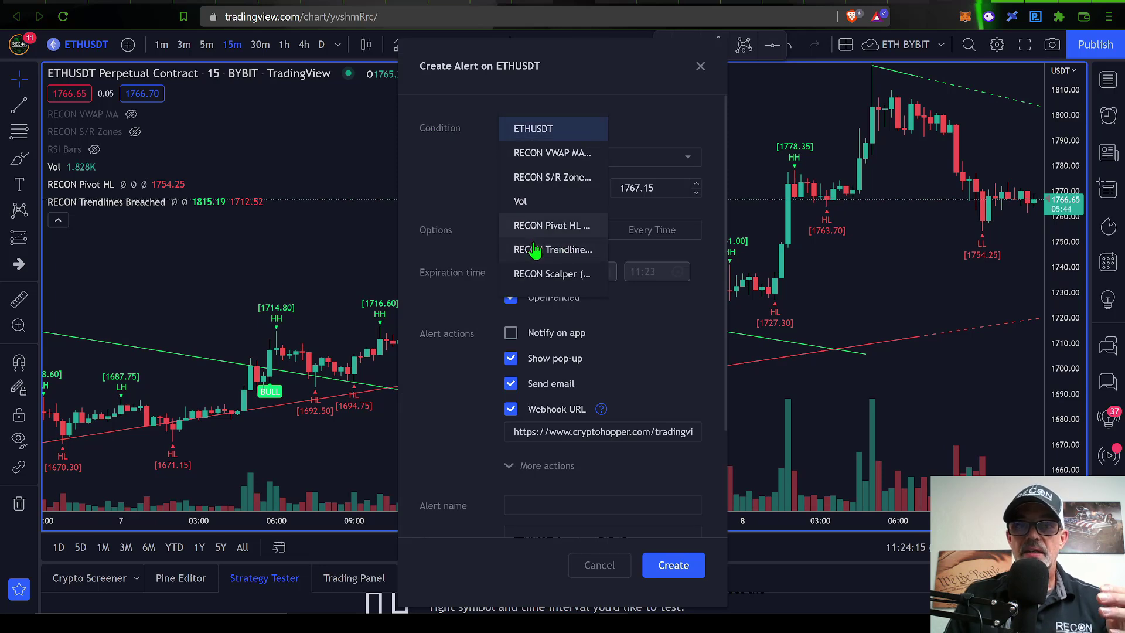
{"action": "left_click", "coordinate": [574, 252]}
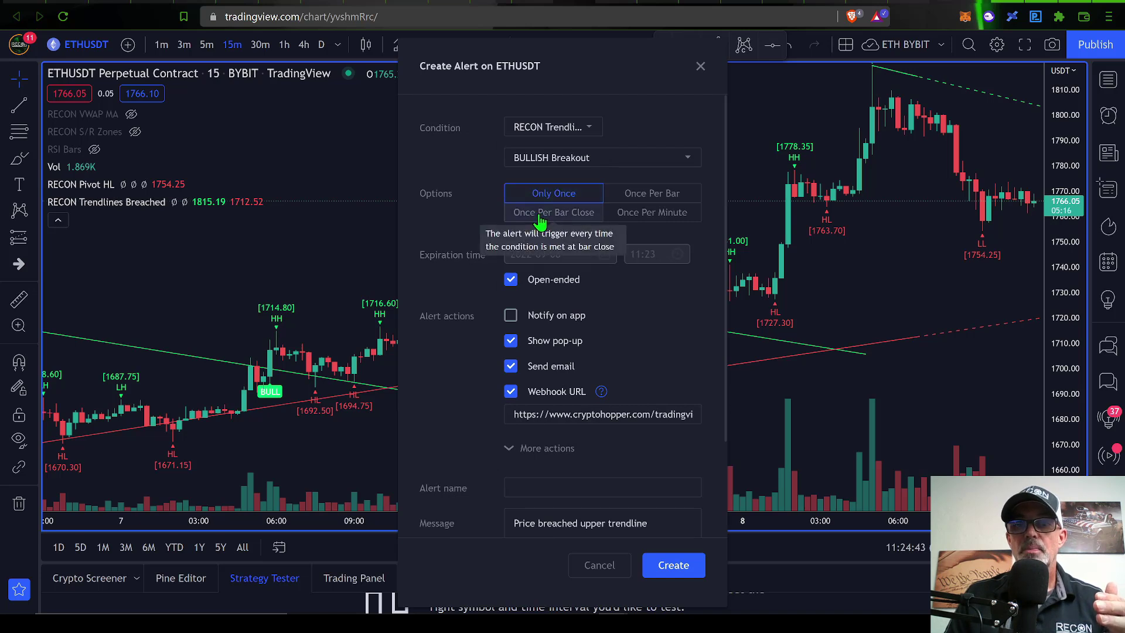
- Set the alert to trigger Once Per Bar Close
{"action": "left_click", "coordinate": [567, 222]}
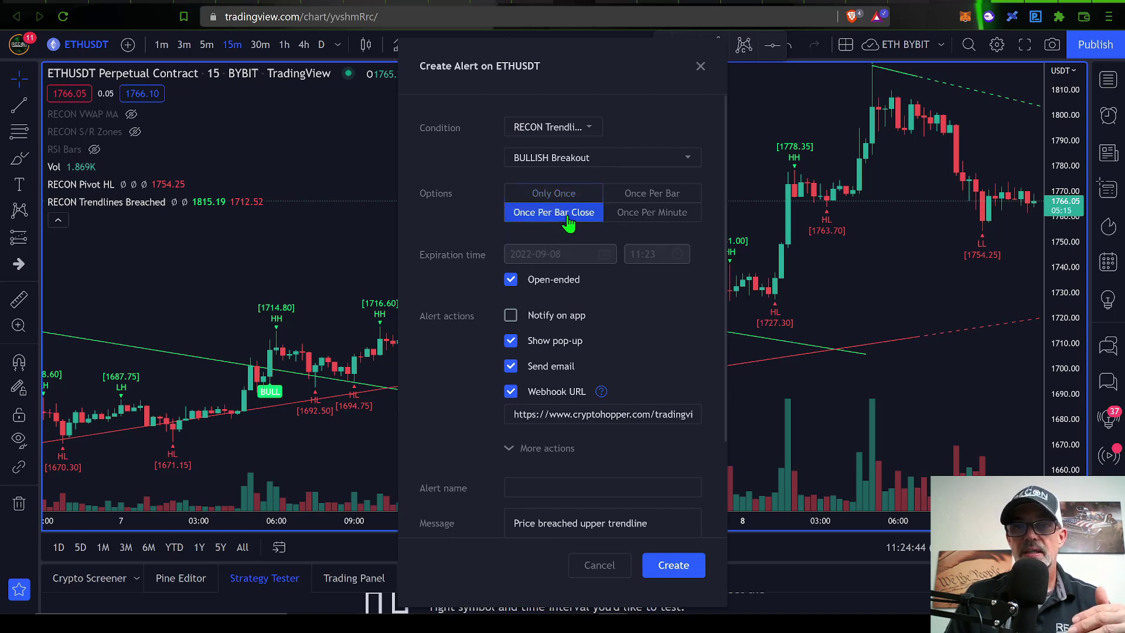
{"action": "right_click", "coordinate": [579, 415]}
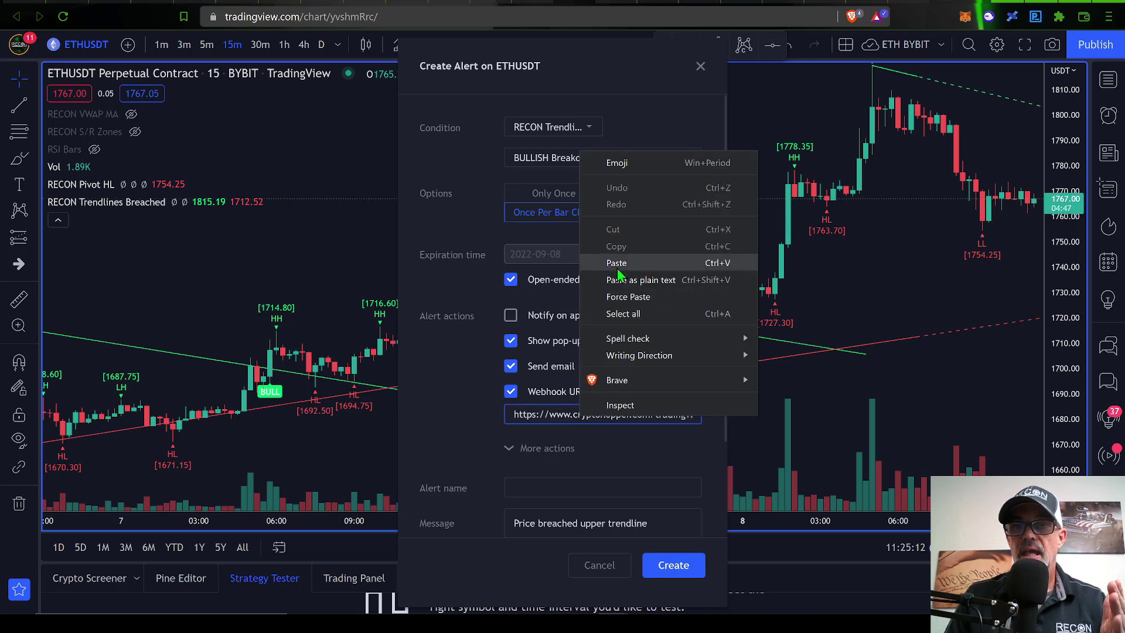
{"action": "left_click", "coordinate": [665, 120]}
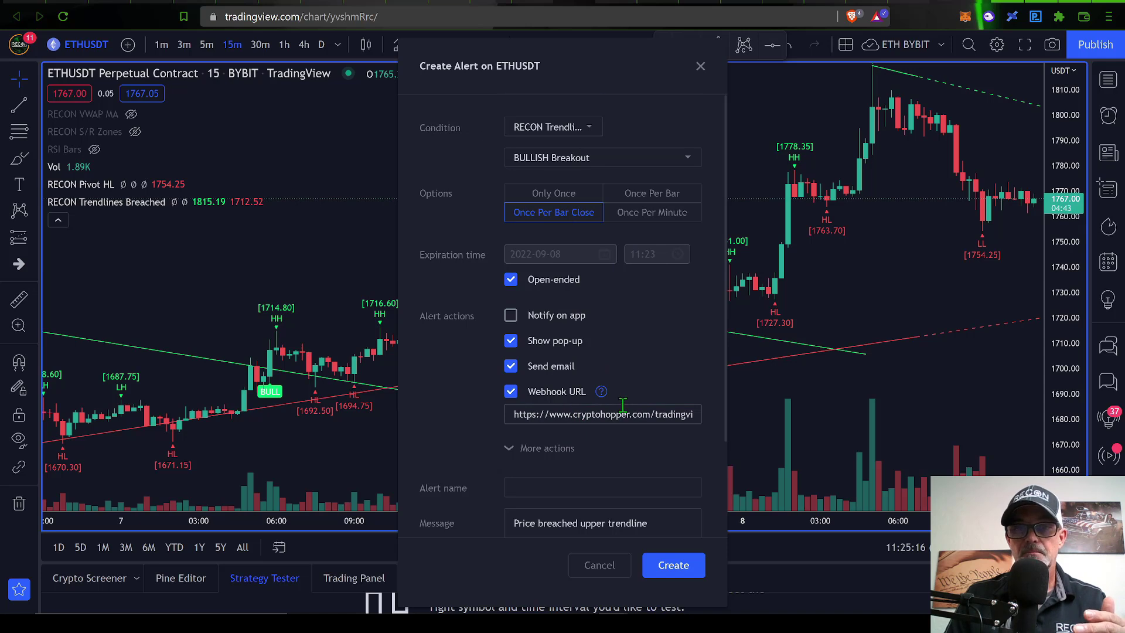
- Name the alert 'CH TV Strat' and return to Cryptohopper's TradingView app page
{"action": "scroll", "coordinate": [592, 413], "scroll_direction": "down", "scroll_amount": 2}
{"action": "left_click", "coordinate": [436, 368]}
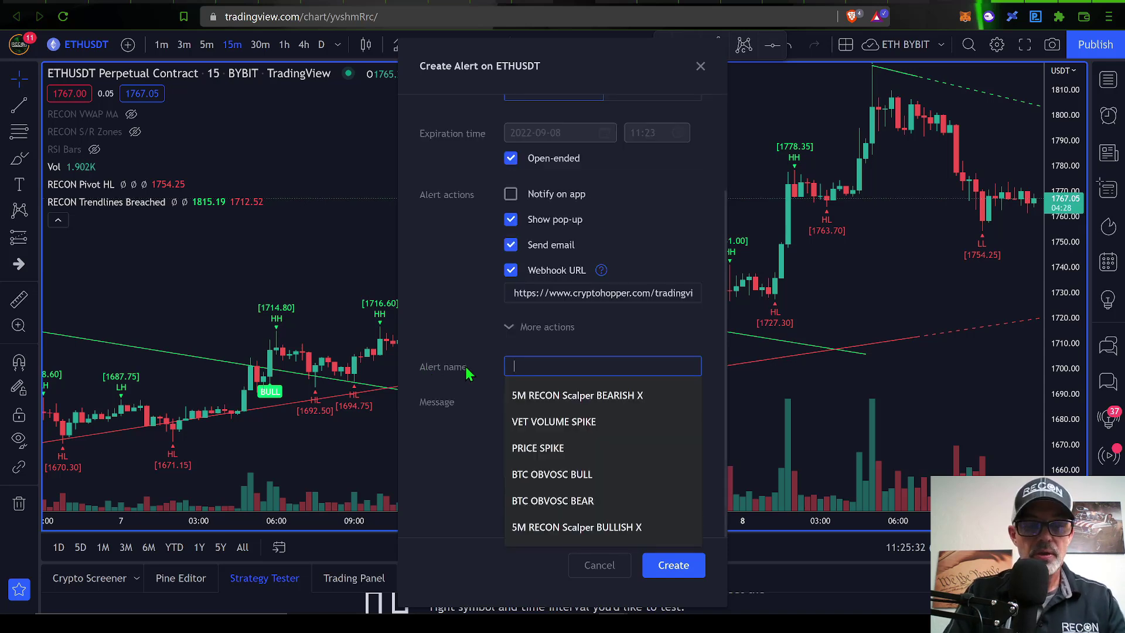
{"action": "type", "text": "CH TV Strat"}
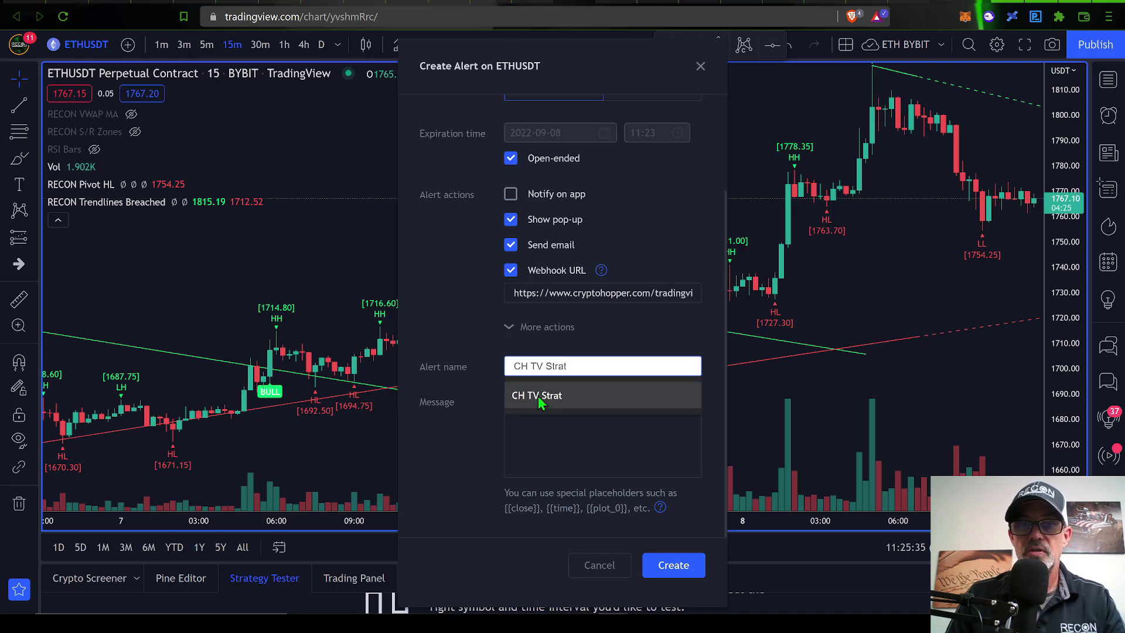
{"action": "left_click", "coordinate": [535, 396]}
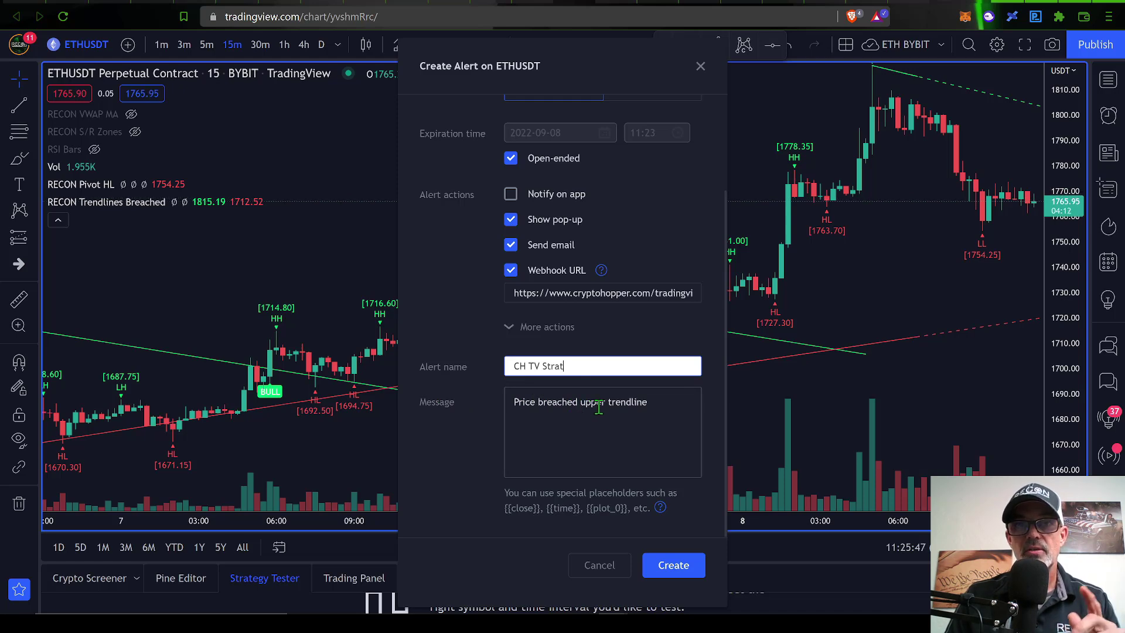
{"action": "key", "text": "ctrl+Tab"}
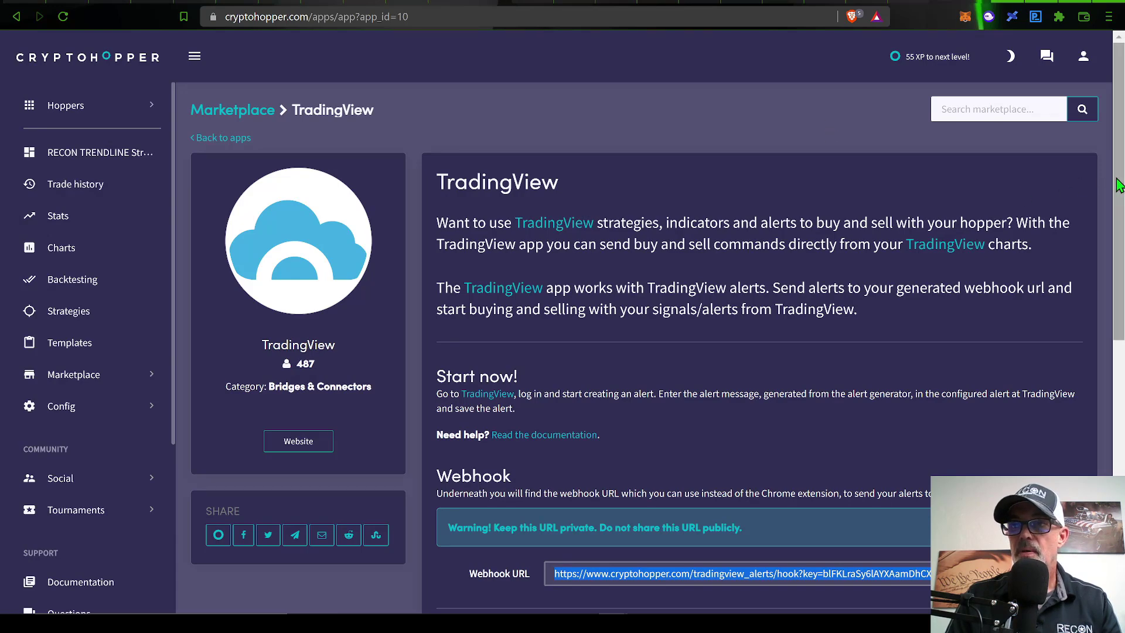
- Generate an ETH buy alert with Market order type in the Alert generator and copy its text
{"action": "scroll", "coordinate": [518, 215], "scroll_direction": "down", "scroll_amount": 7}
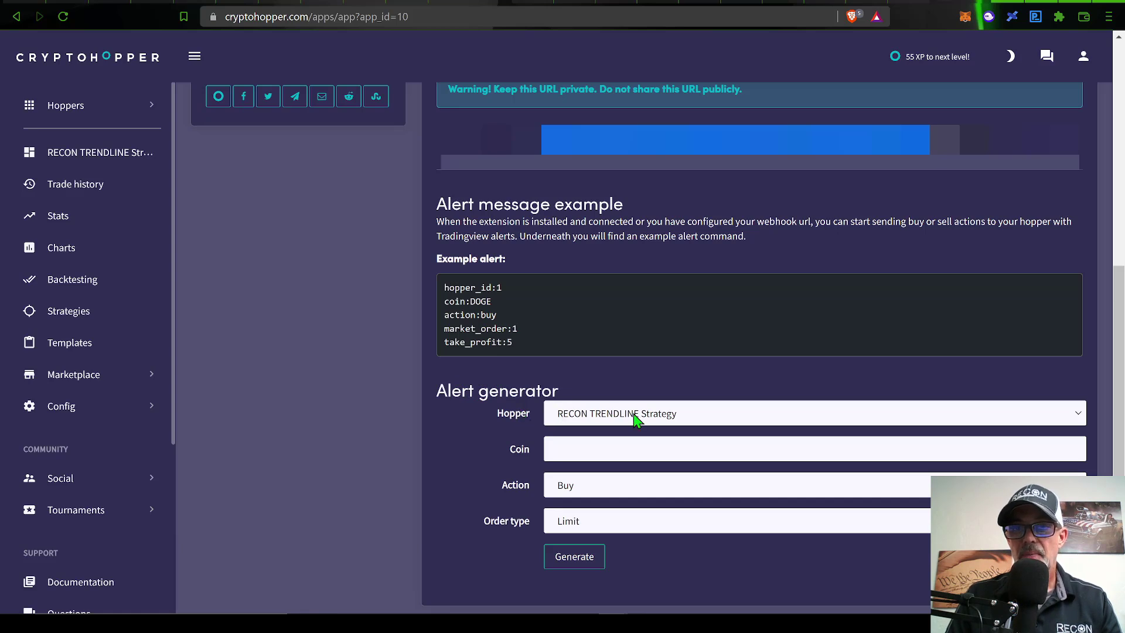
{"action": "left_click", "coordinate": [556, 450]}
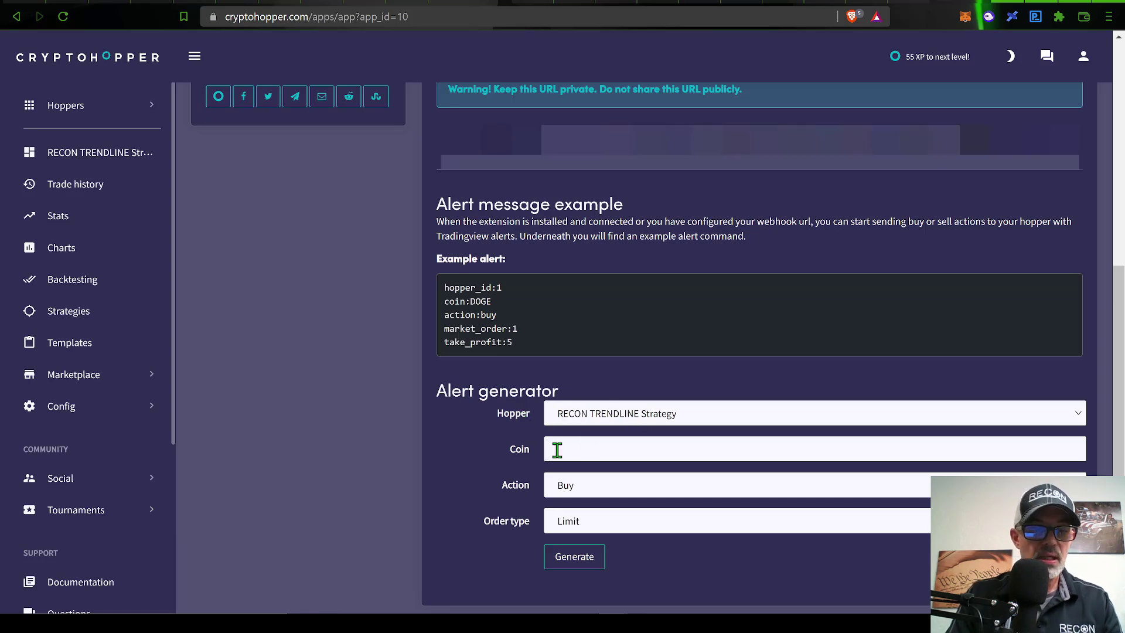
{"action": "type", "text": "ETH"}
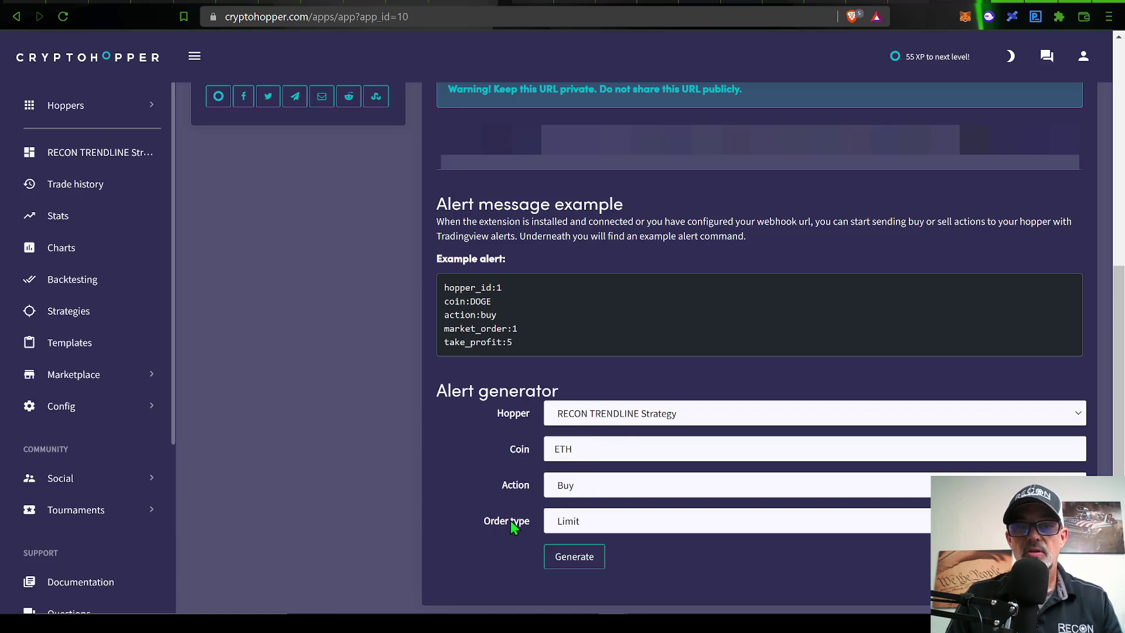
{"action": "left_click", "coordinate": [602, 523]}
{"action": "left_click", "coordinate": [603, 553]}
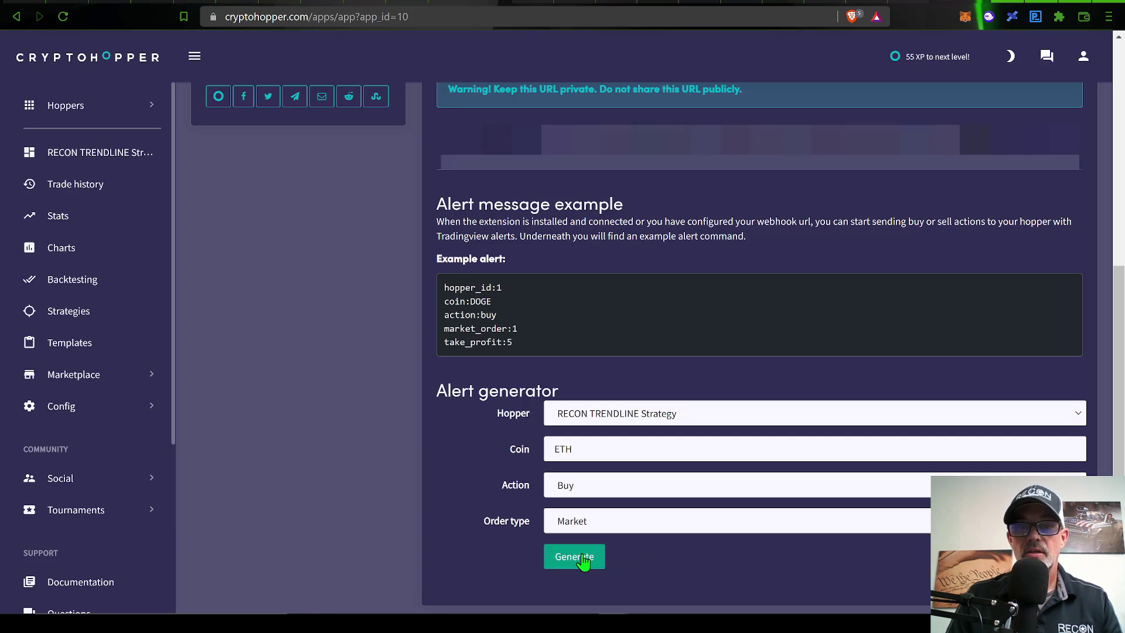
{"action": "left_click", "coordinate": [574, 556]}
{"action": "scroll", "coordinate": [584, 557], "scroll_direction": "down", "scroll_amount": 3}
{"action": "left_click_drag", "start_coordinate": [630, 456], "coordinate": [557, 412]}
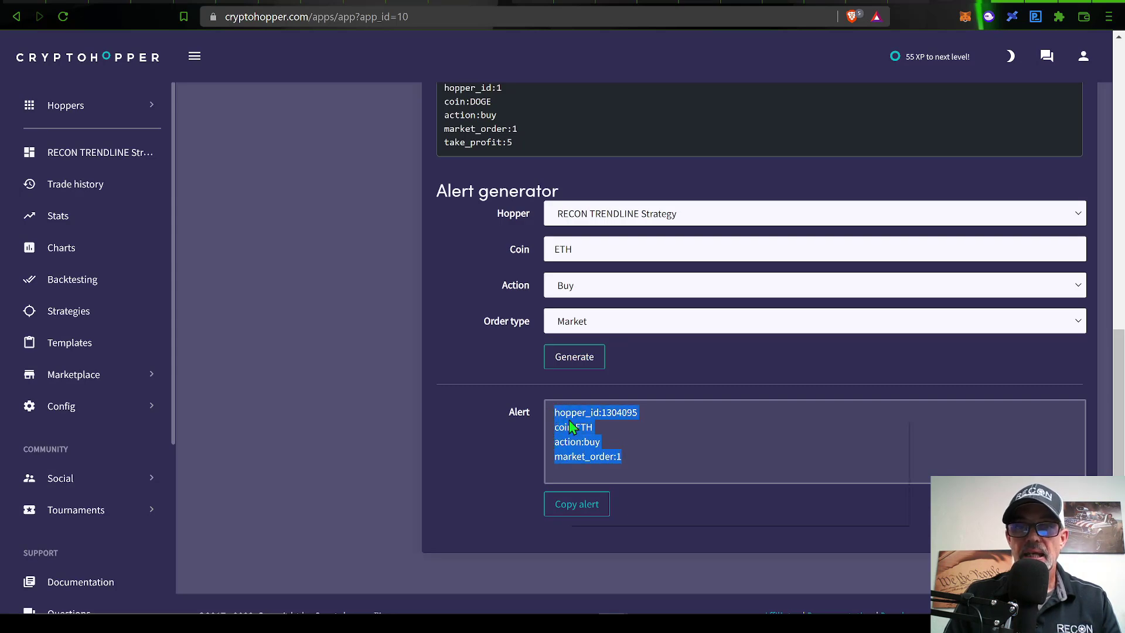
{"action": "right_click", "coordinate": [568, 419]}
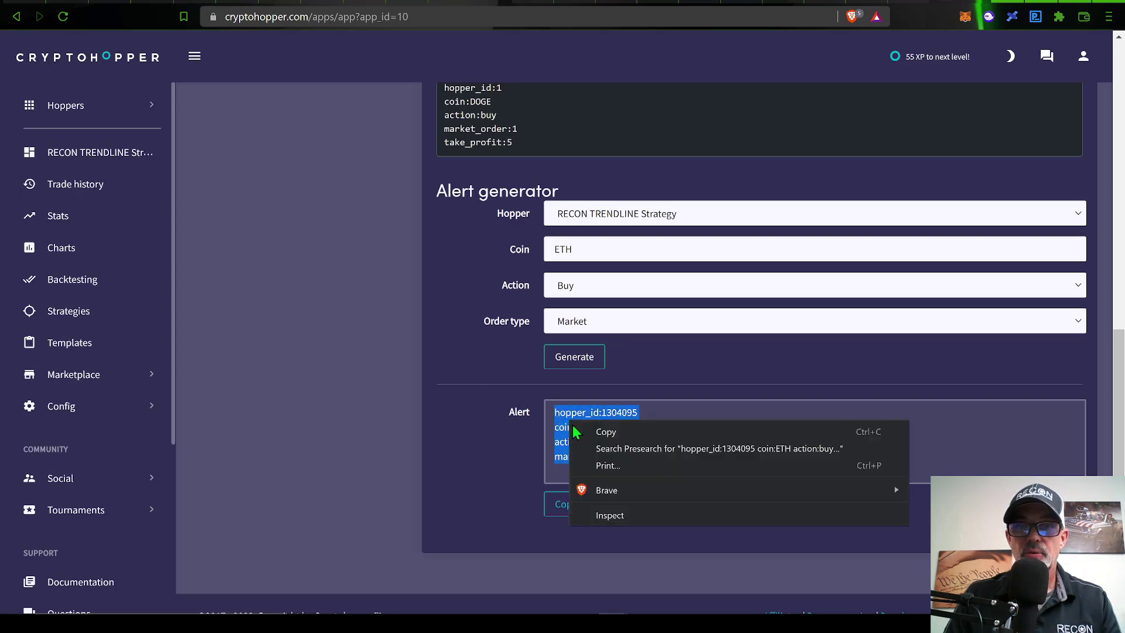
- Paste the Cryptohopper ETH buy message into the alert and create 'CH TV Strat'
{"action": "left_click", "coordinate": [599, 434]}
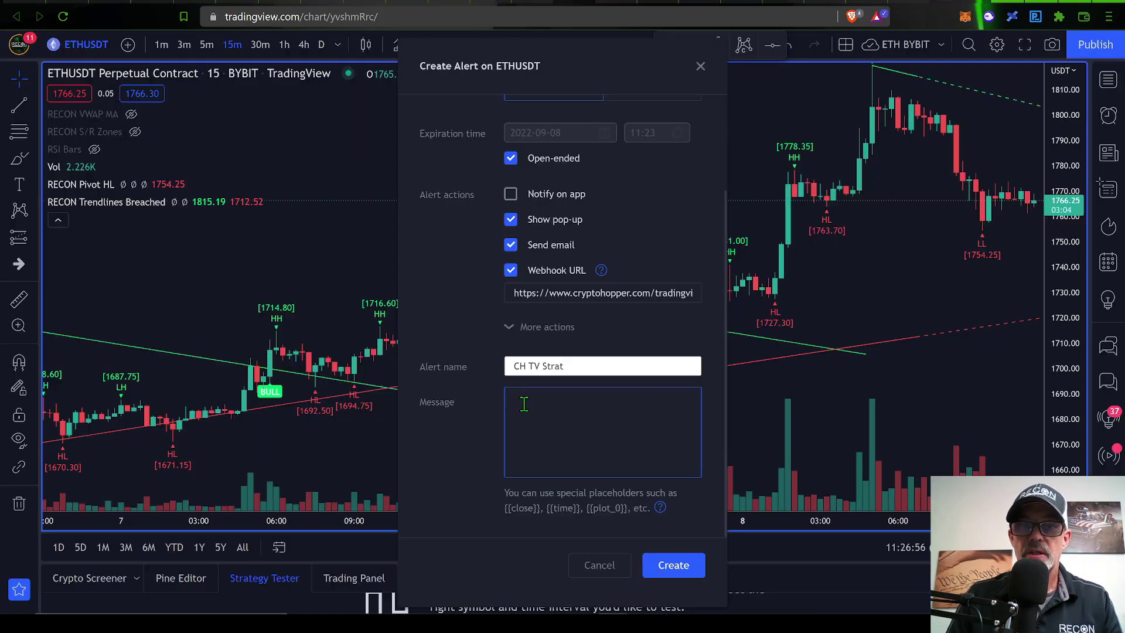
{"action": "right_click", "coordinate": [526, 402]}
{"action": "left_click", "coordinate": [572, 266]}
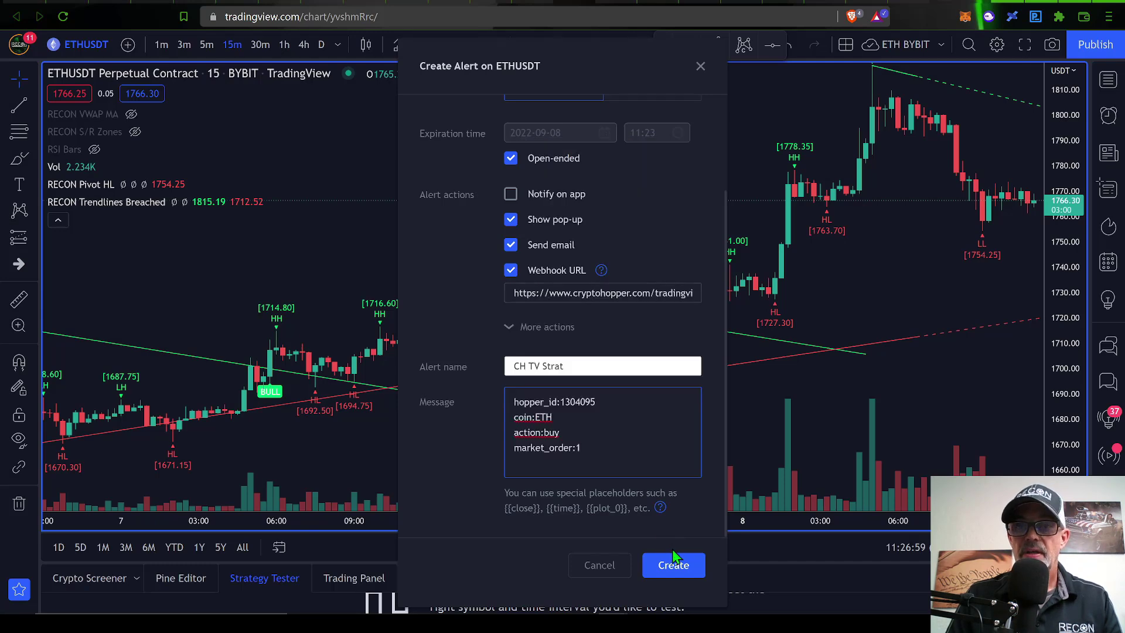
{"action": "left_click", "coordinate": [674, 566]}
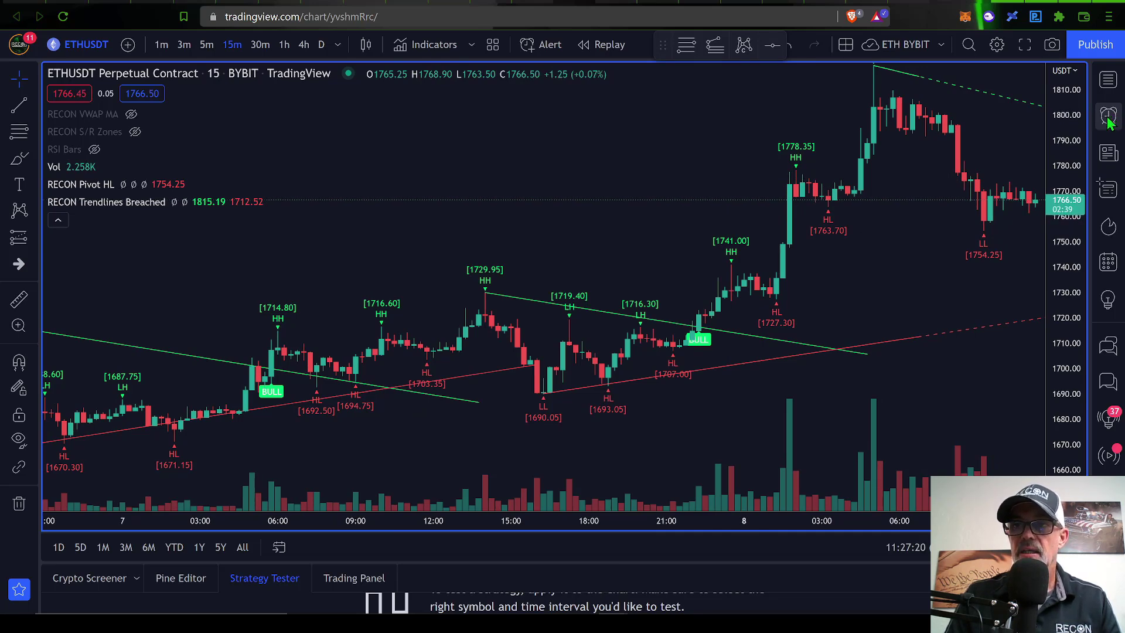
- Edit and resave the 15M TRENDLINE X BULLISH alert from the Alerts list
{"action": "left_click", "coordinate": [1109, 116]}
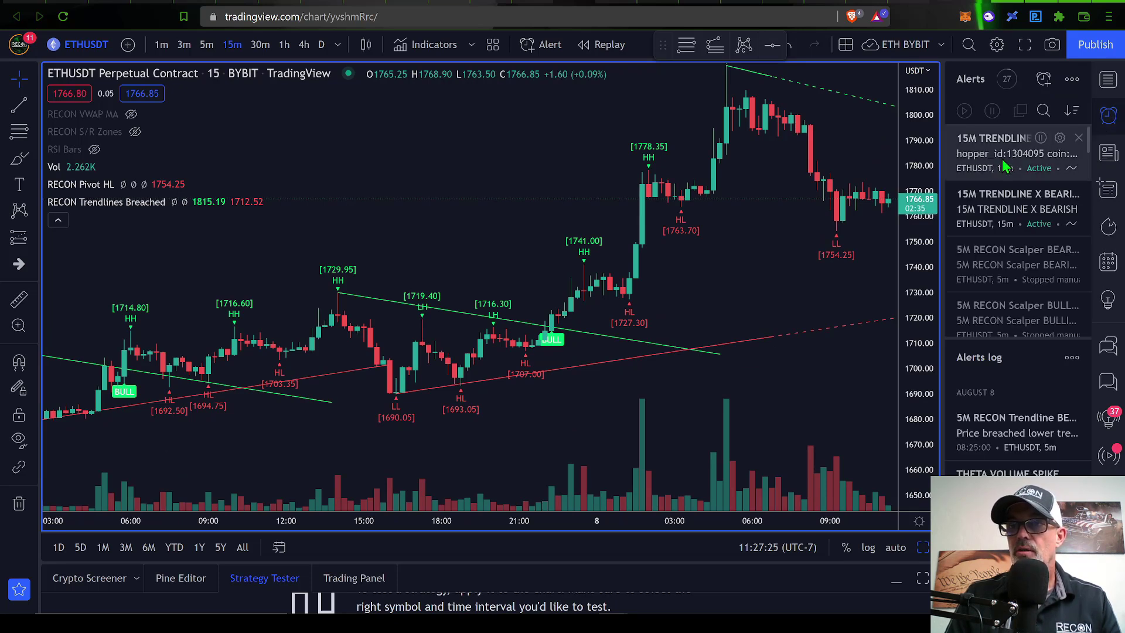
{"action": "left_click", "coordinate": [1060, 139]}
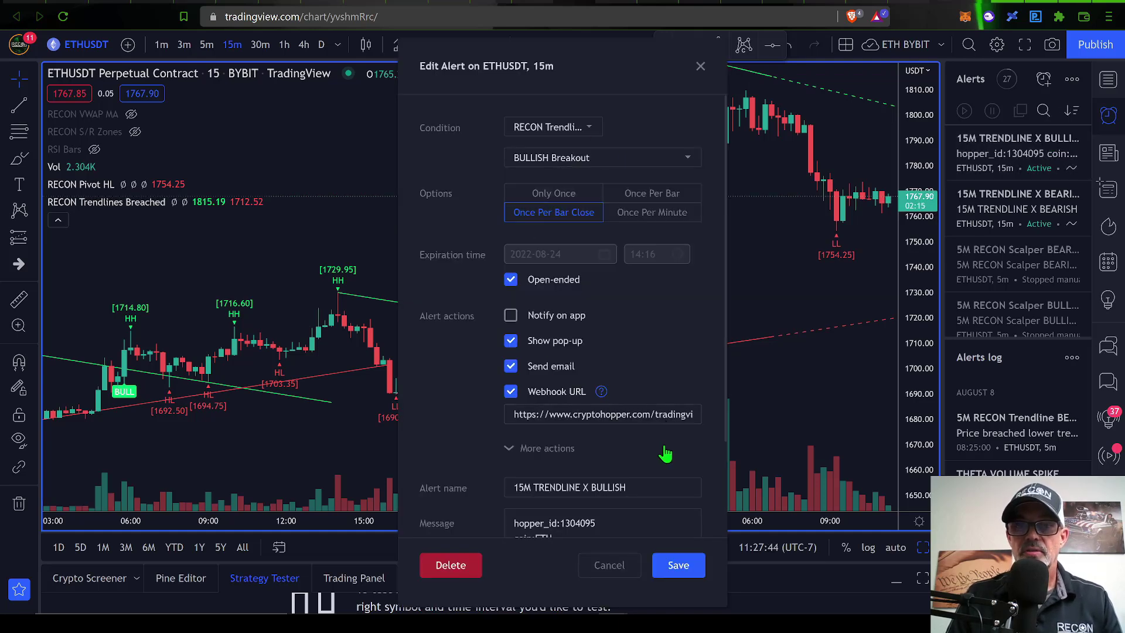
{"action": "left_click_drag", "start_coordinate": [728, 404], "coordinate": [726, 469]}
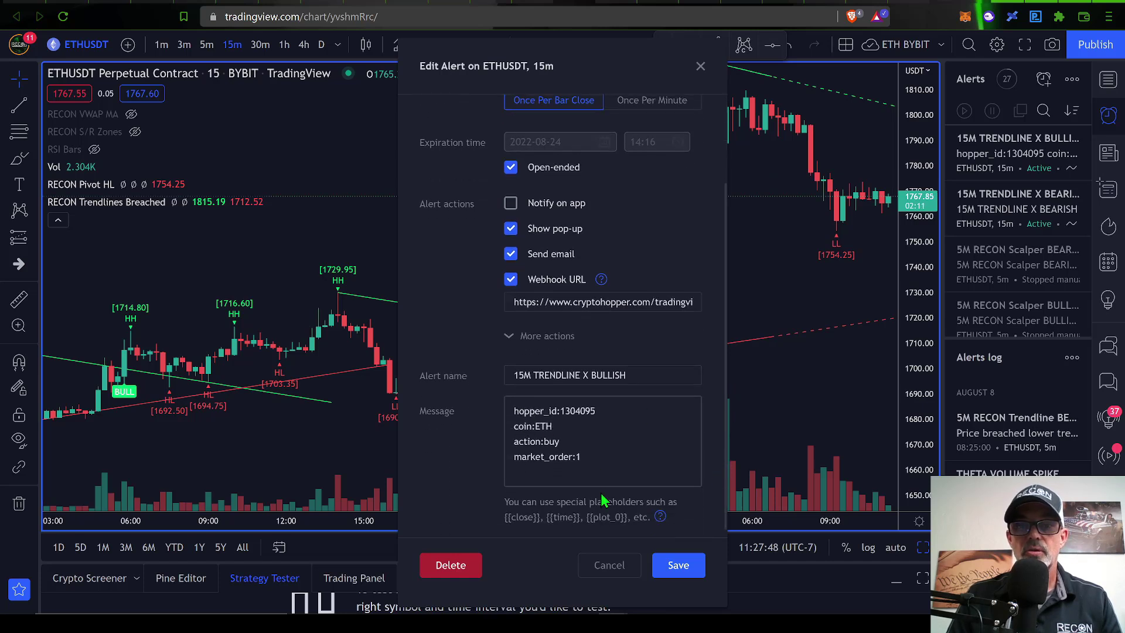
{"action": "left_click", "coordinate": [657, 565]}
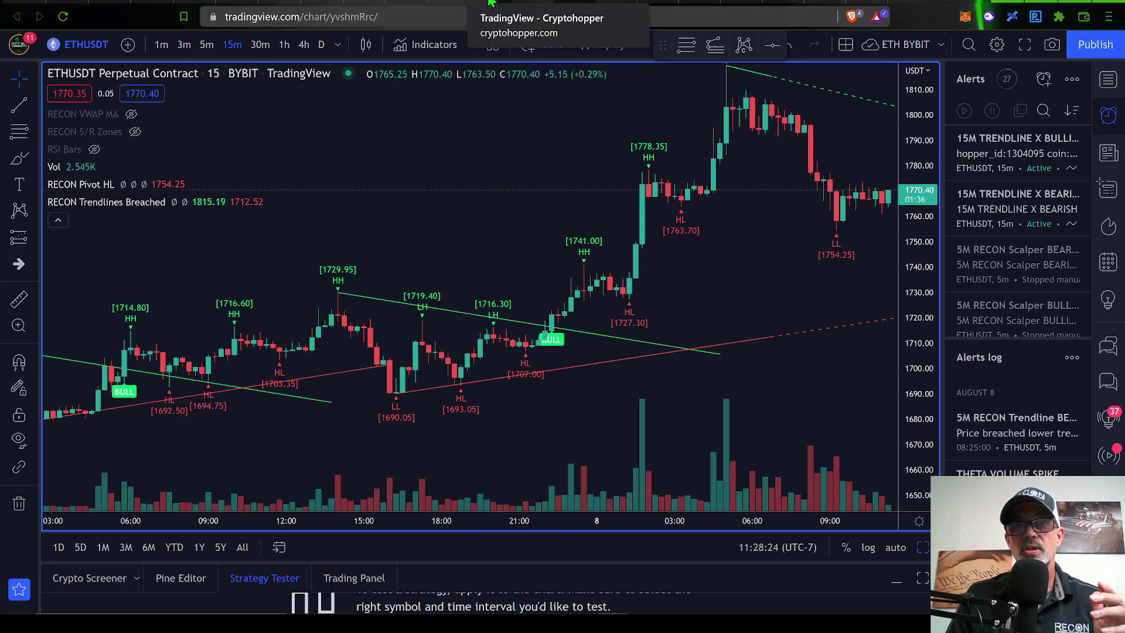
- Open the RECON TRENDLINE Strategy dashboard and scroll to Latest 5 Sells and Cryptohopper Output
{"action": "left_click", "coordinate": [491, 3]}
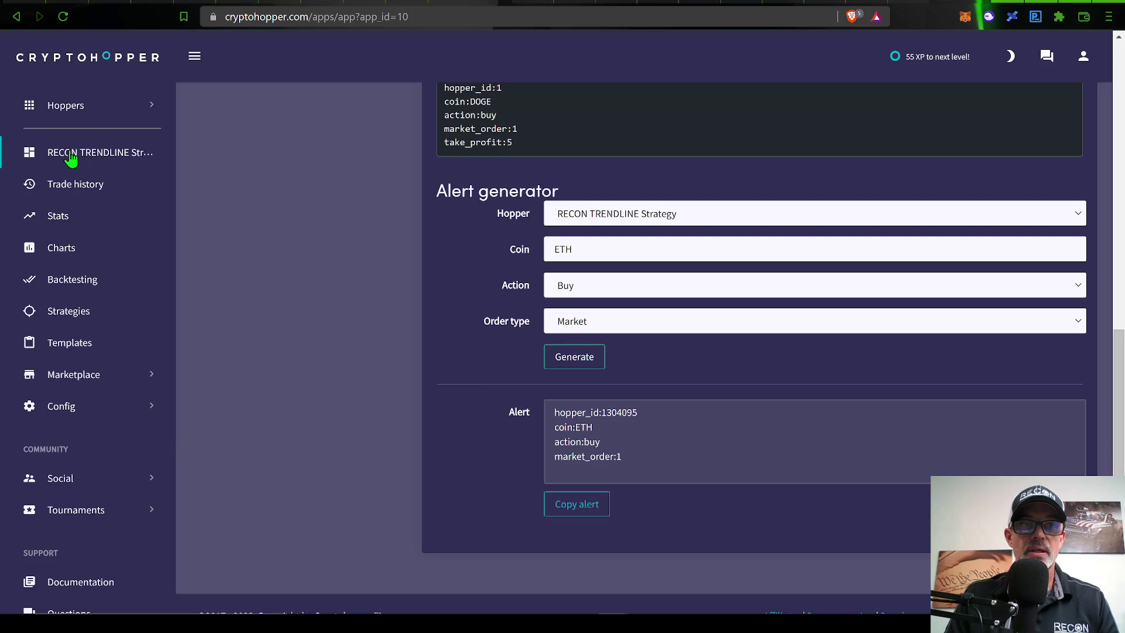
{"action": "left_click", "coordinate": [110, 157]}
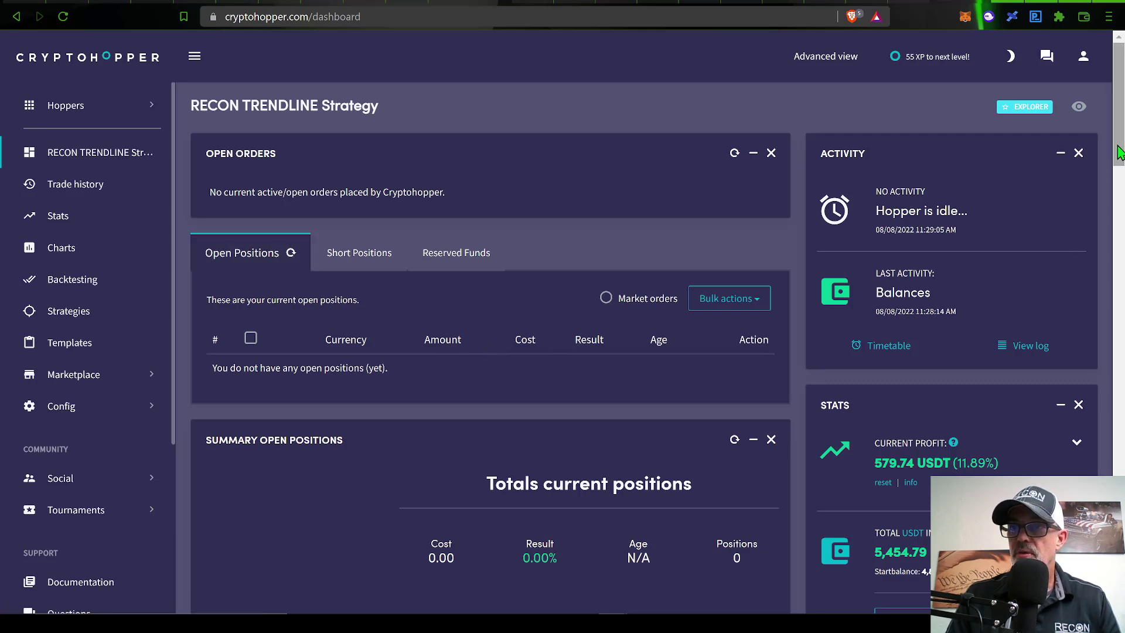
{"action": "left_click_drag", "start_coordinate": [1113, 176], "coordinate": [1113, 290]}
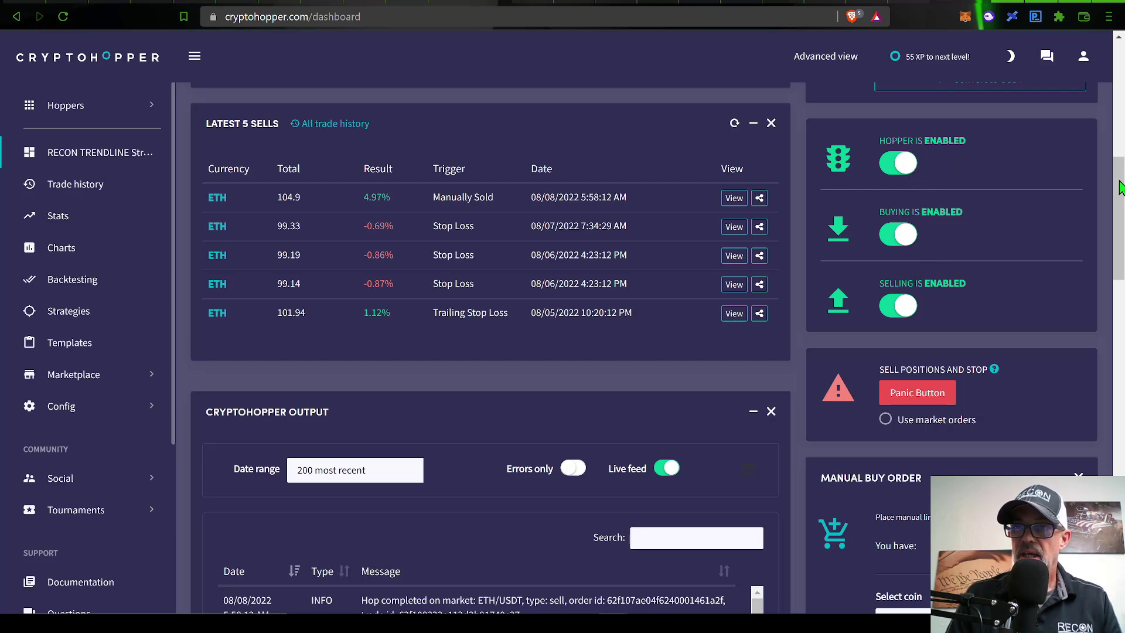
{"action": "scroll", "coordinate": [1116, 194], "scroll_direction": "up", "scroll_amount": 2}
{"action": "scroll", "coordinate": [1106, 243], "scroll_direction": "down", "scroll_amount": 5}
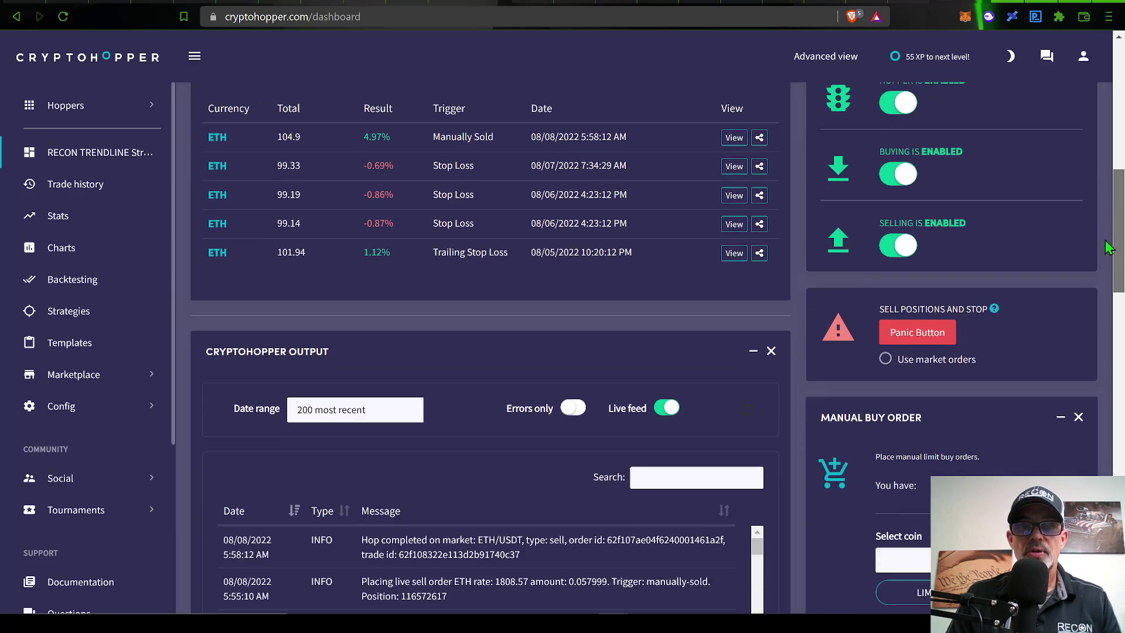
{"action": "scroll", "coordinate": [1108, 264], "scroll_direction": "down", "scroll_amount": 2}
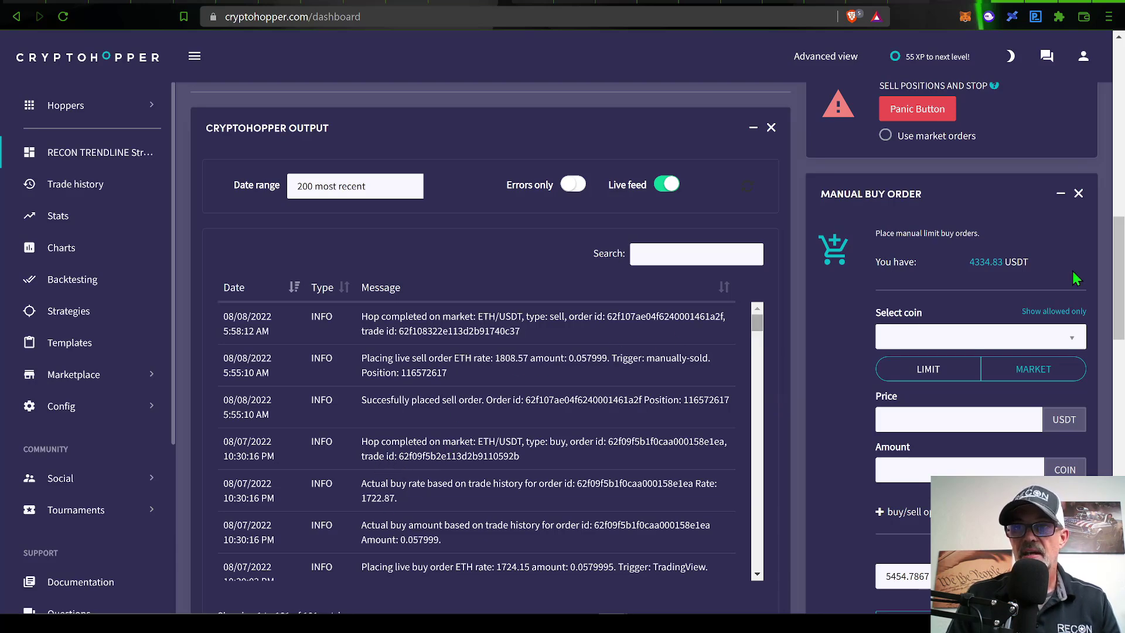
- Highlight the Trailing Stop Loss and Manually Sold triggers in the Latest 5 Sells table
{"action": "left_click_drag", "start_coordinate": [1118, 237], "coordinate": [1117, 161]}
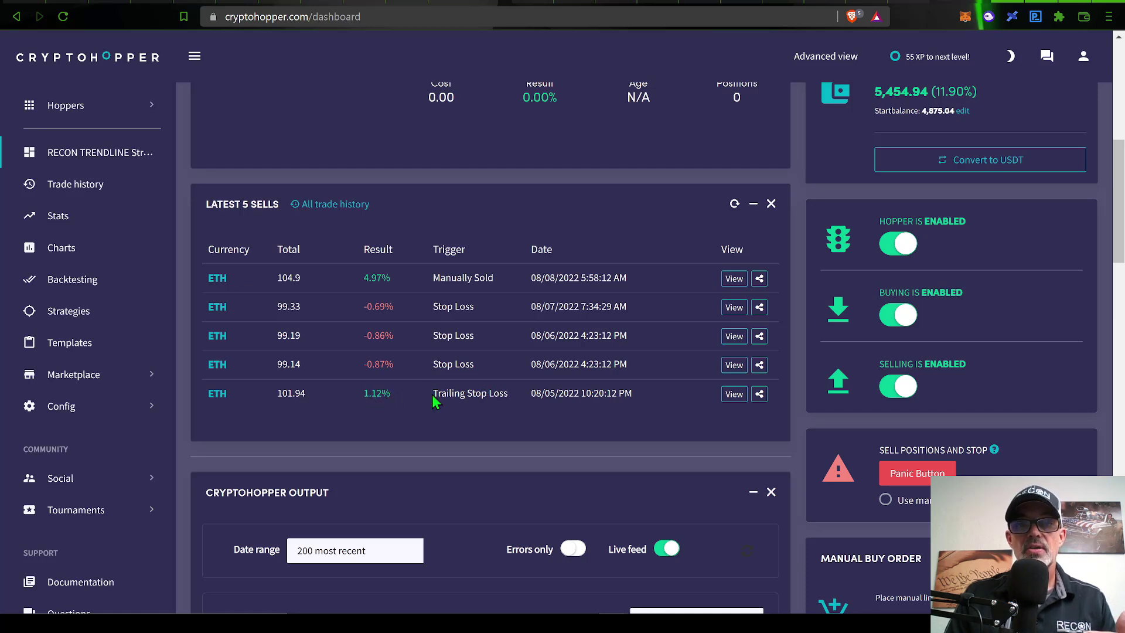
{"action": "left_click_drag", "start_coordinate": [431, 396], "coordinate": [517, 401]}
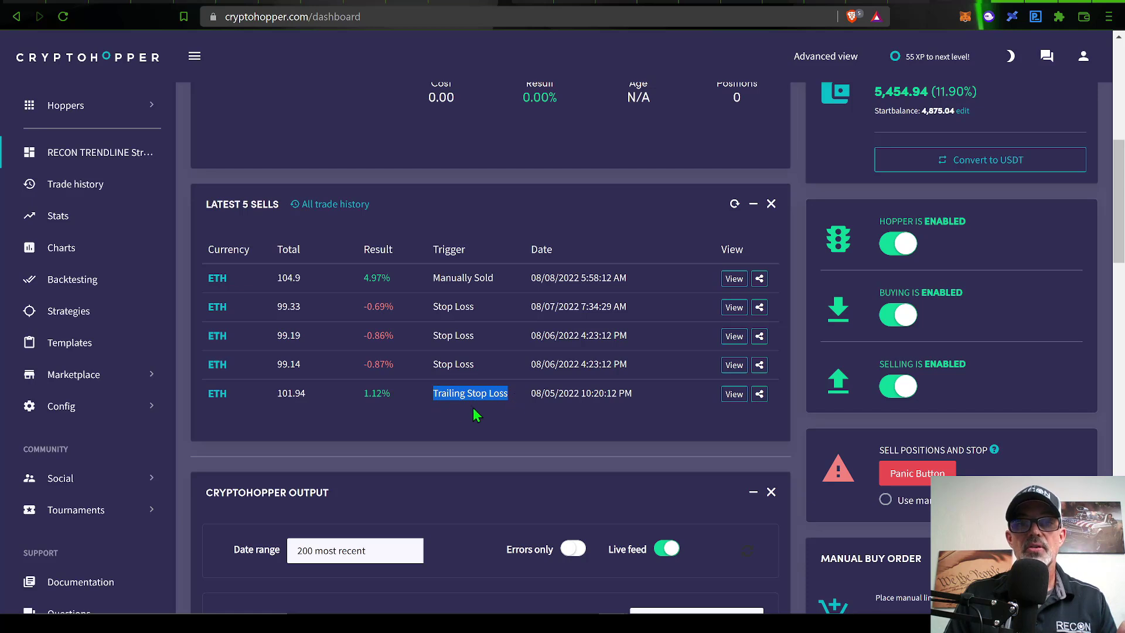
{"action": "left_click", "coordinate": [398, 404]}
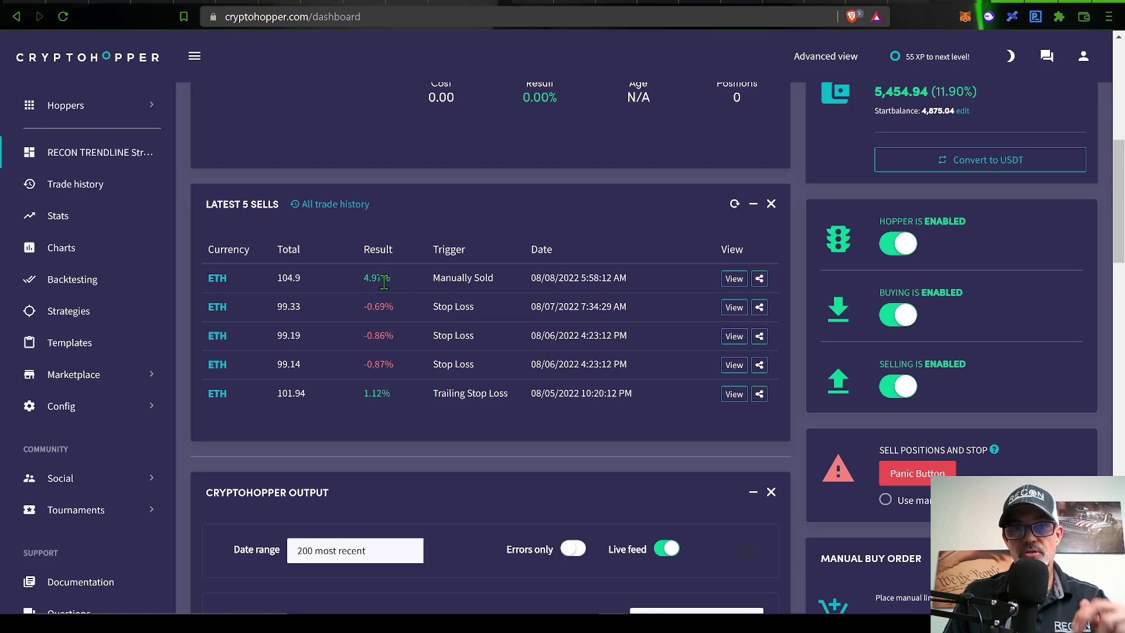
{"action": "left_click_drag", "start_coordinate": [432, 279], "coordinate": [495, 280]}
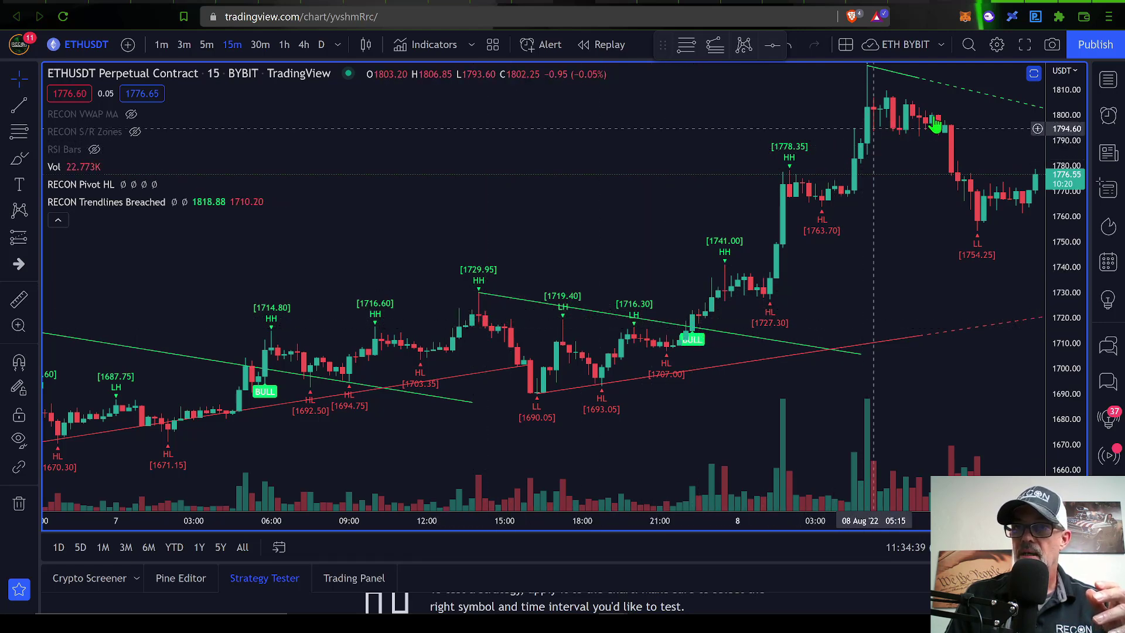
{"action": "key", "text": "ctrl+Tab"}
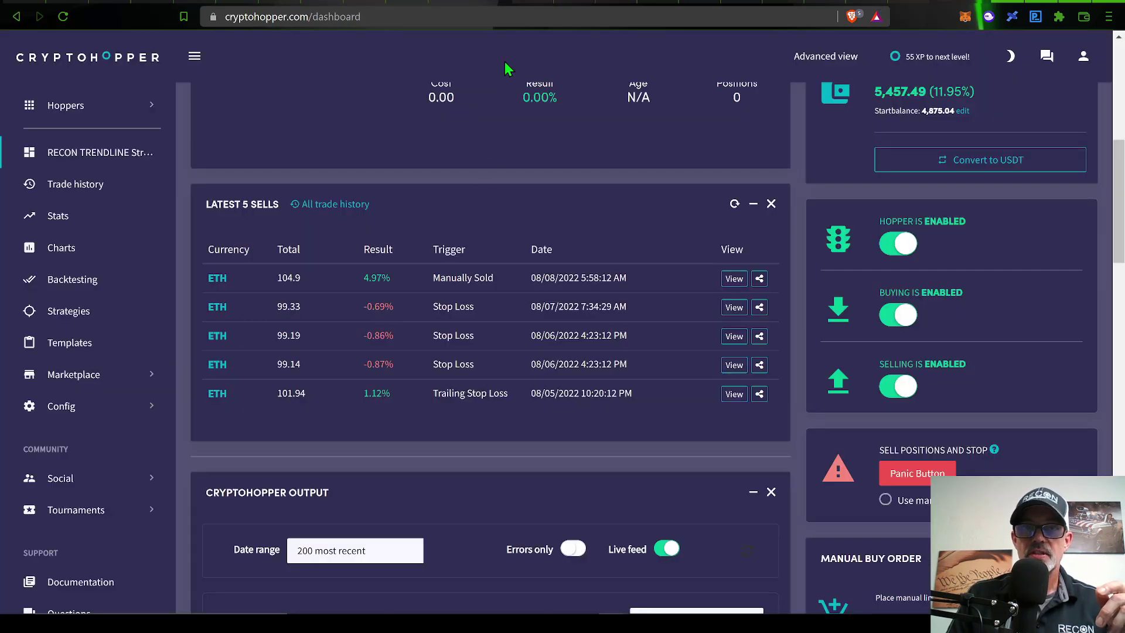
{"action": "left_click", "coordinate": [526, 3]}
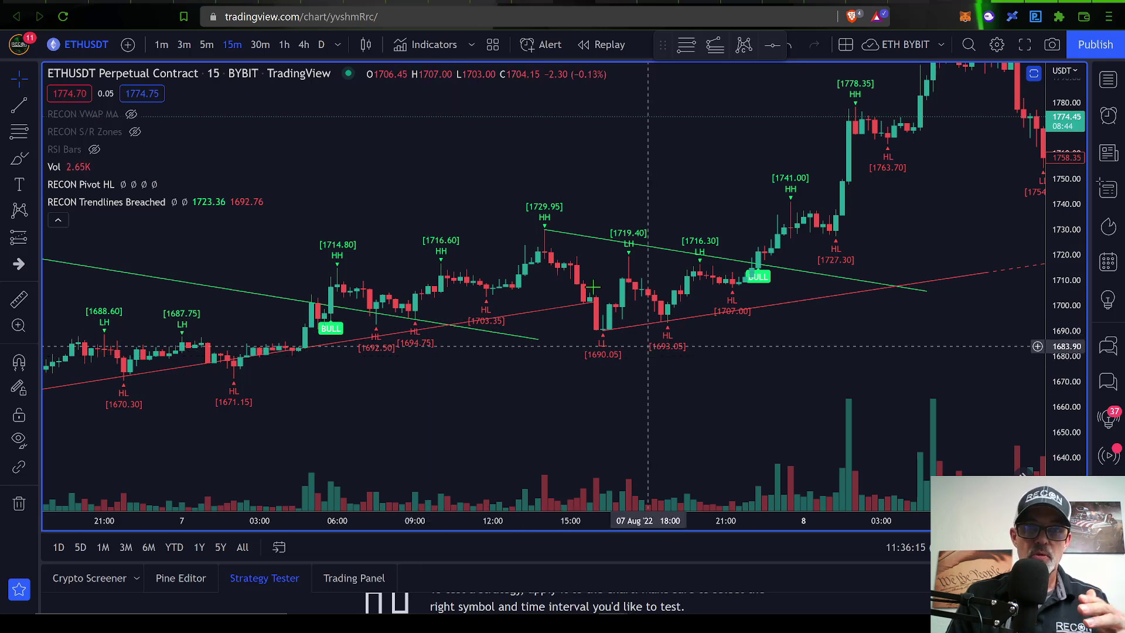
{"action": "mouse_move", "coordinate": [188, 205]}
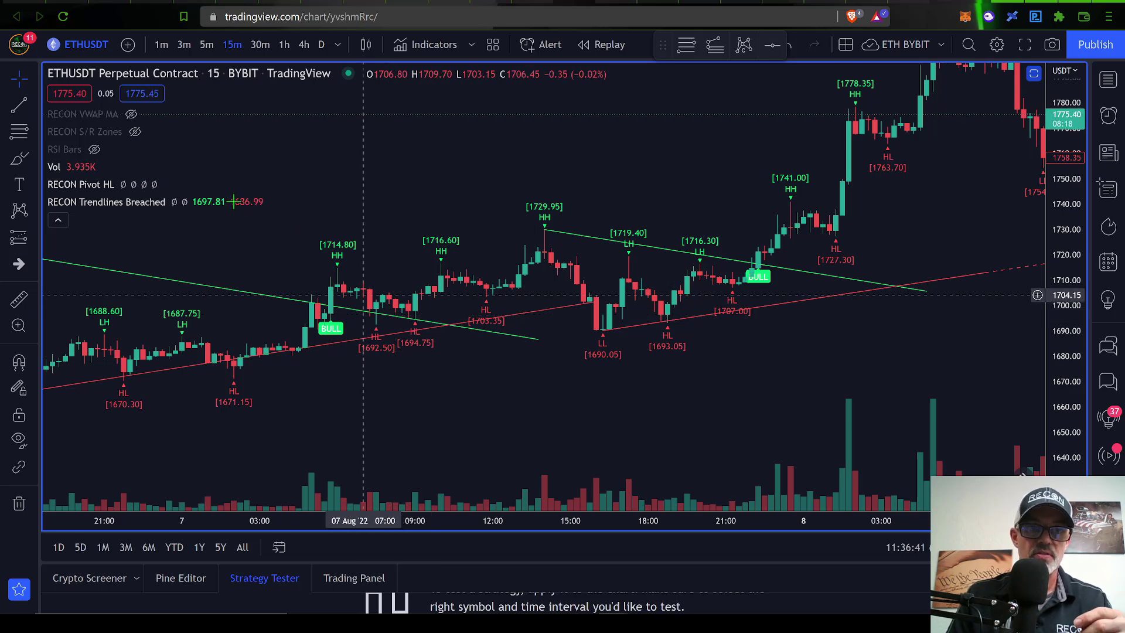
{"action": "mouse_move", "coordinate": [184, 202]}
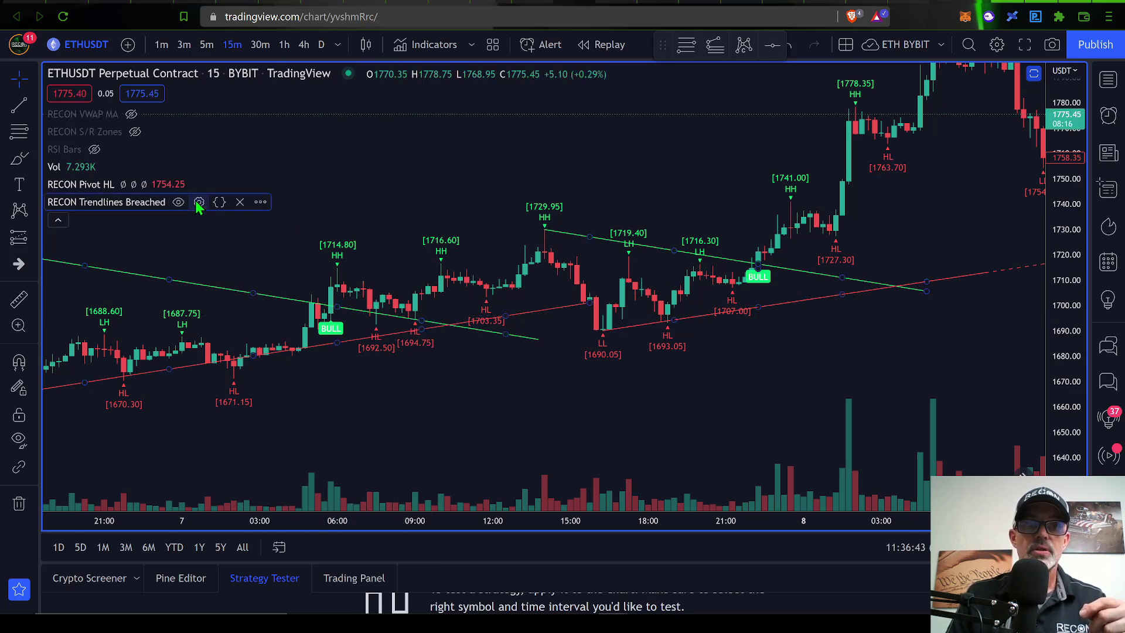
- Toggle Show Only Confirmed Breaches in RECON Trendlines Breached settings, then close without saving
{"action": "left_click", "coordinate": [199, 203]}
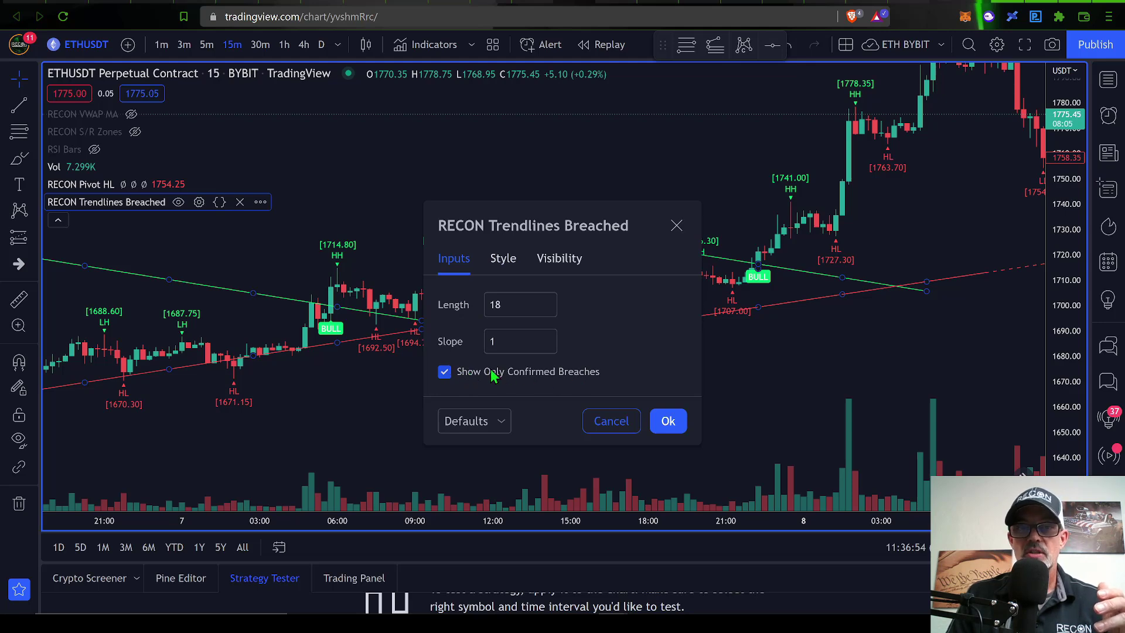
{"action": "left_click", "coordinate": [443, 372]}
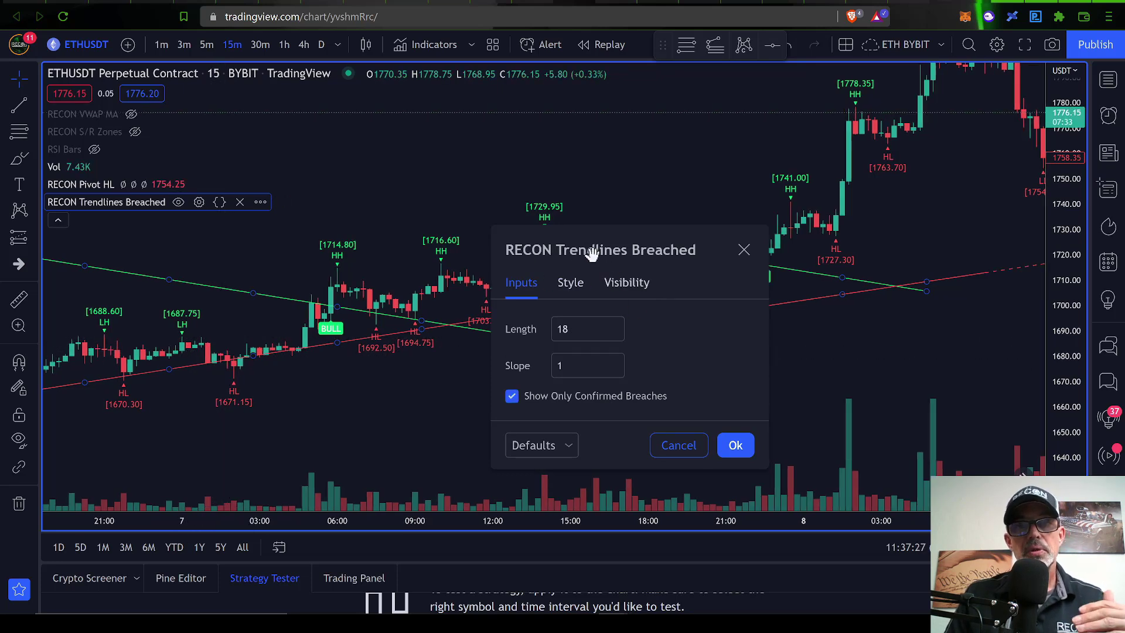
{"action": "left_click", "coordinate": [743, 251]}
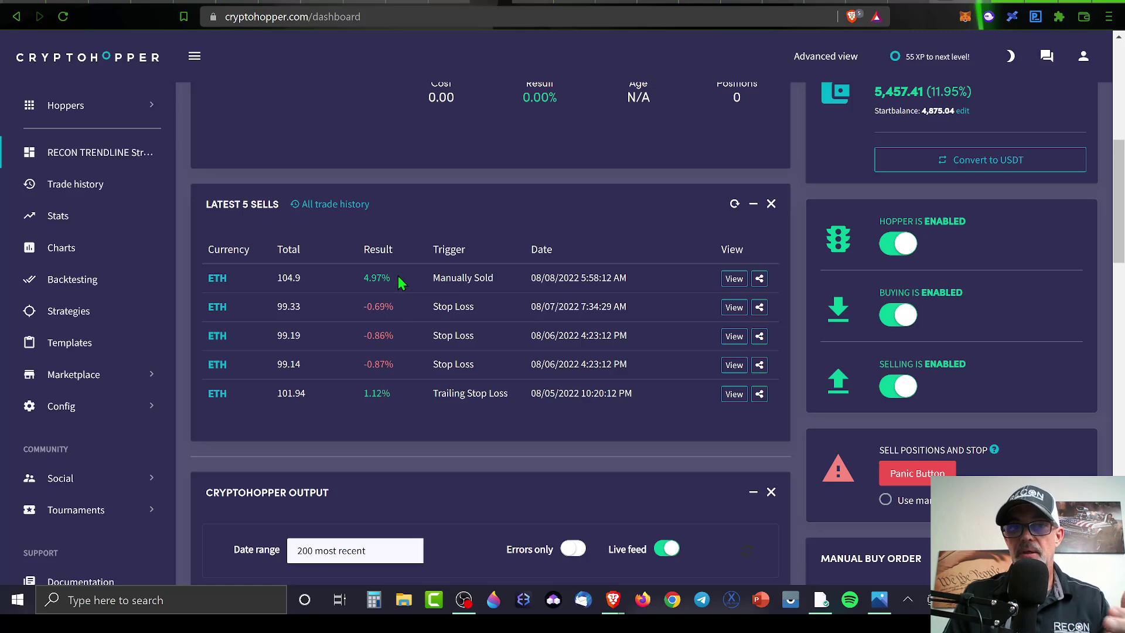
- Scroll up so the Stats panel's 582.44 USDT (11.95%) profit sits above Latest 5 Sells
{"action": "scroll", "coordinate": [607, 371], "scroll_direction": "up", "scroll_amount": 2}
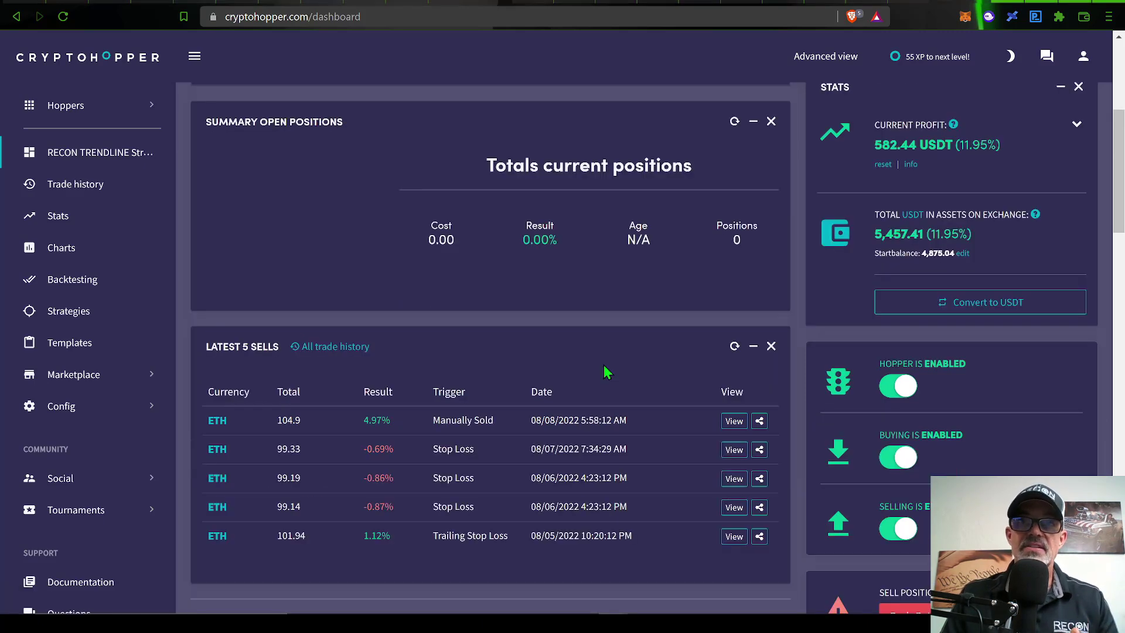